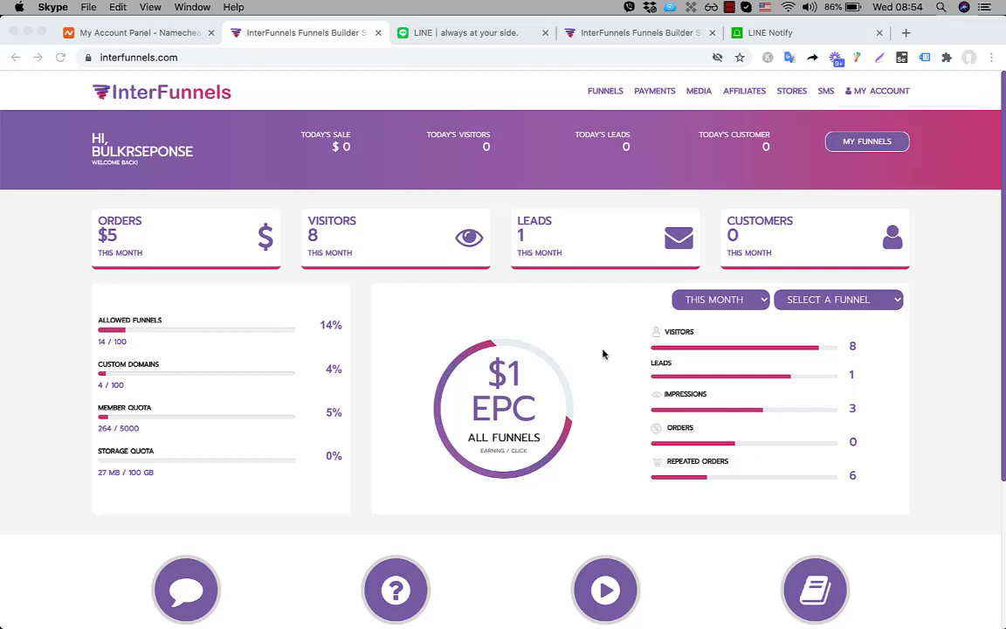
Step: Open the custom domain publishing settings of the My Video Course funnel
click(868, 145)
click(866, 143)
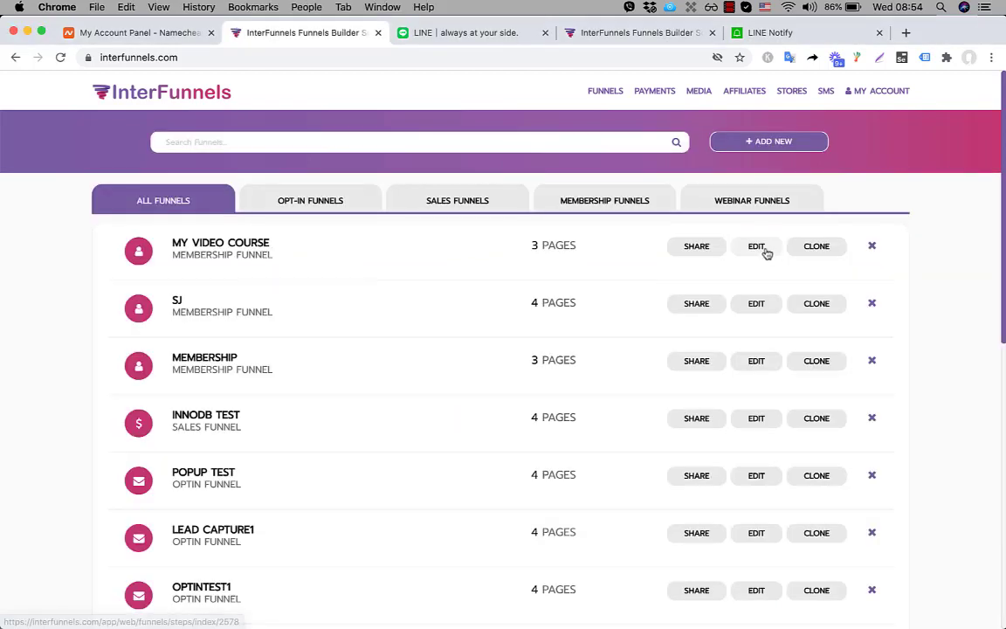
click(761, 251)
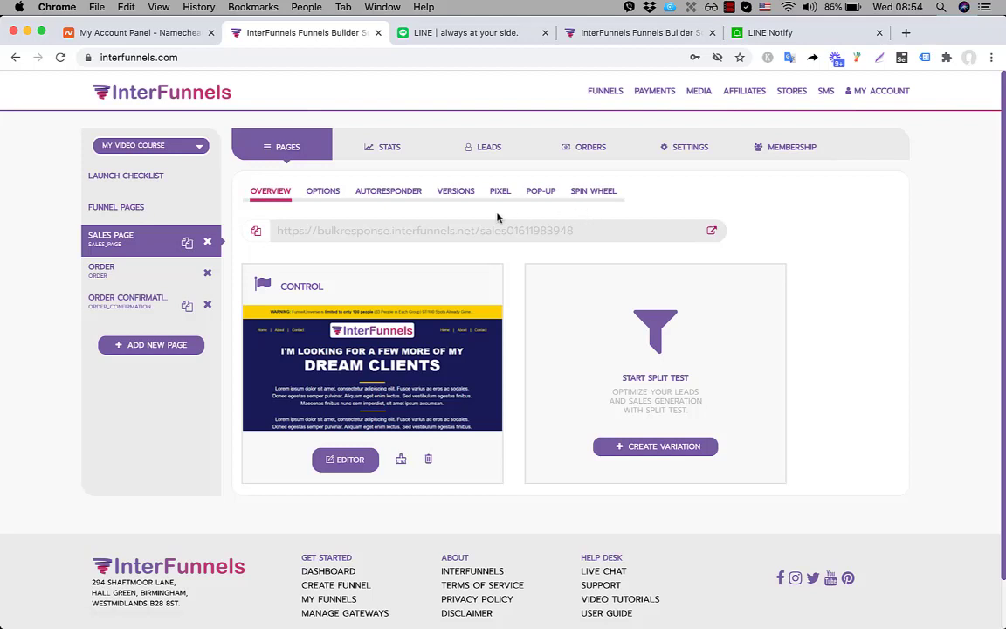
click(692, 152)
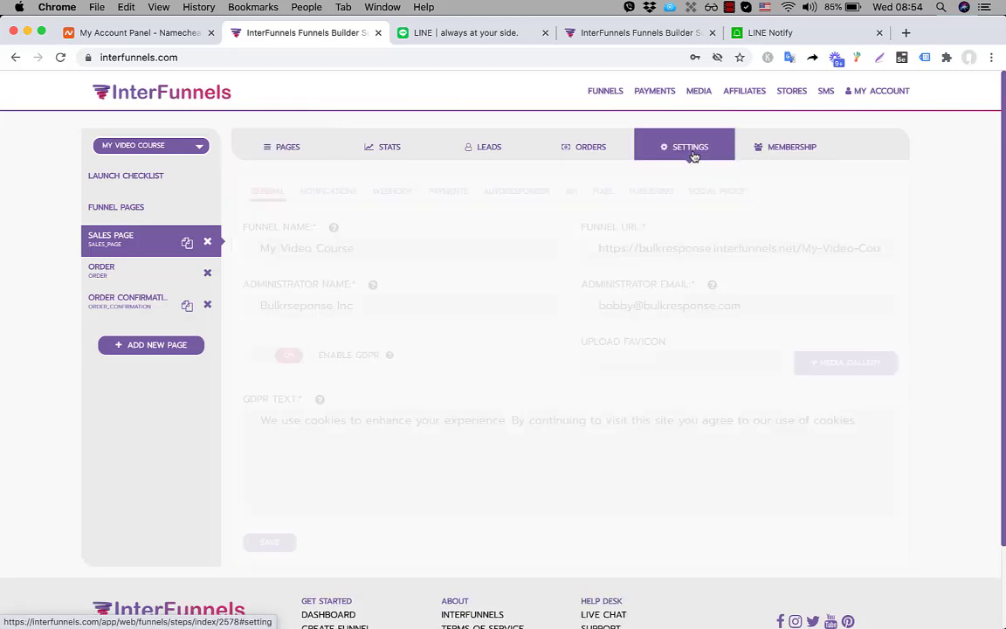
click(657, 197)
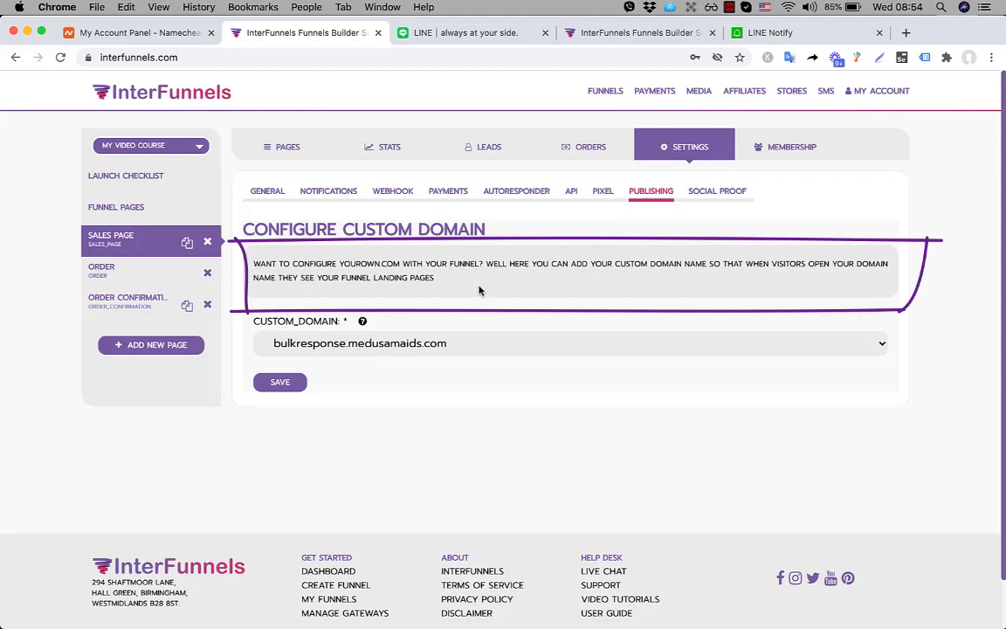
Step: In the account's domain settings, add the domain bulkresponse.email and proceed to the Connect stage
click(880, 91)
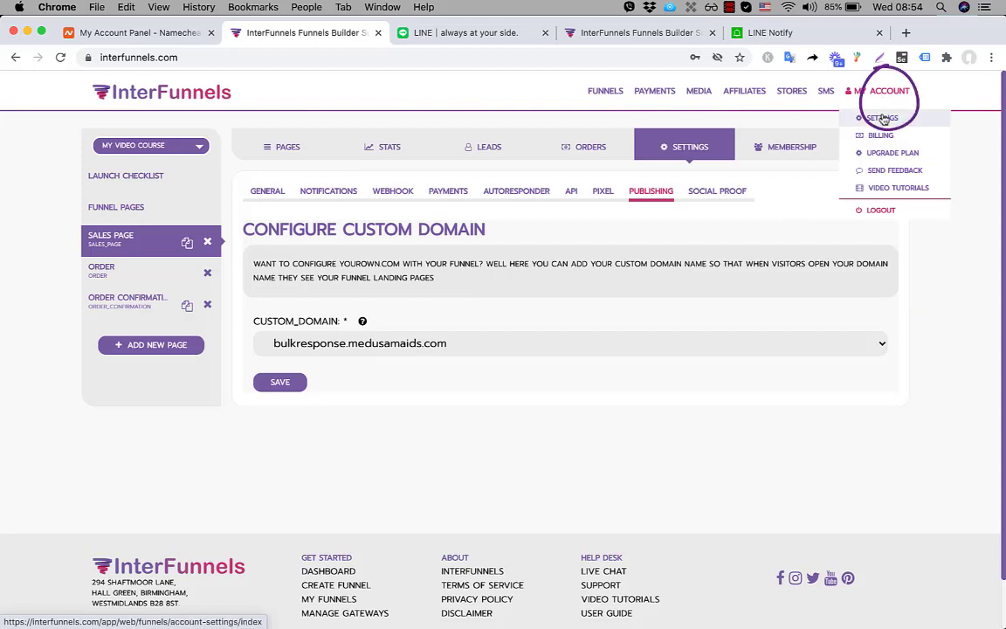
click(881, 117)
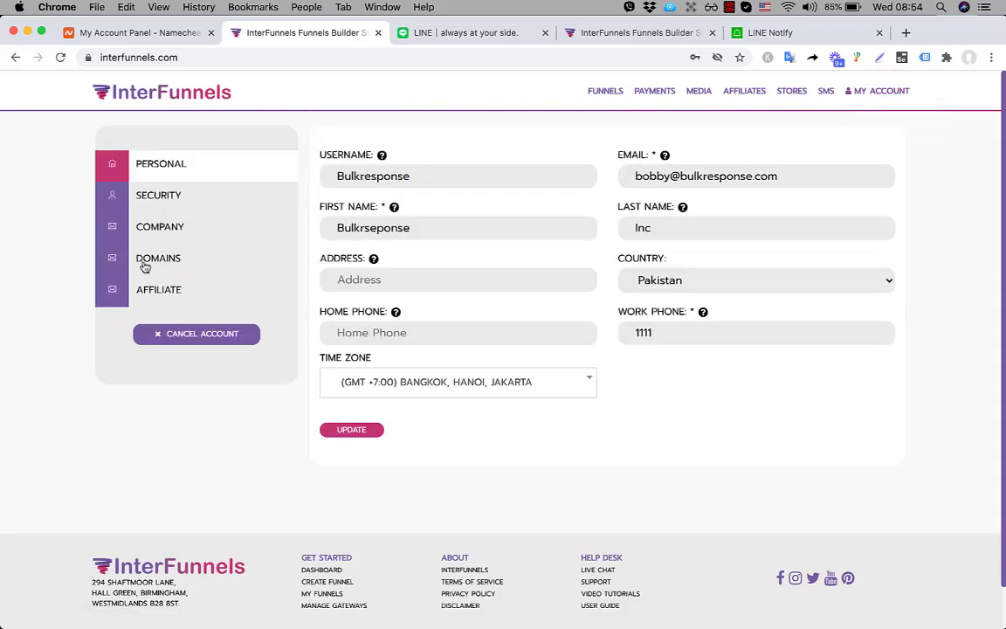
click(147, 265)
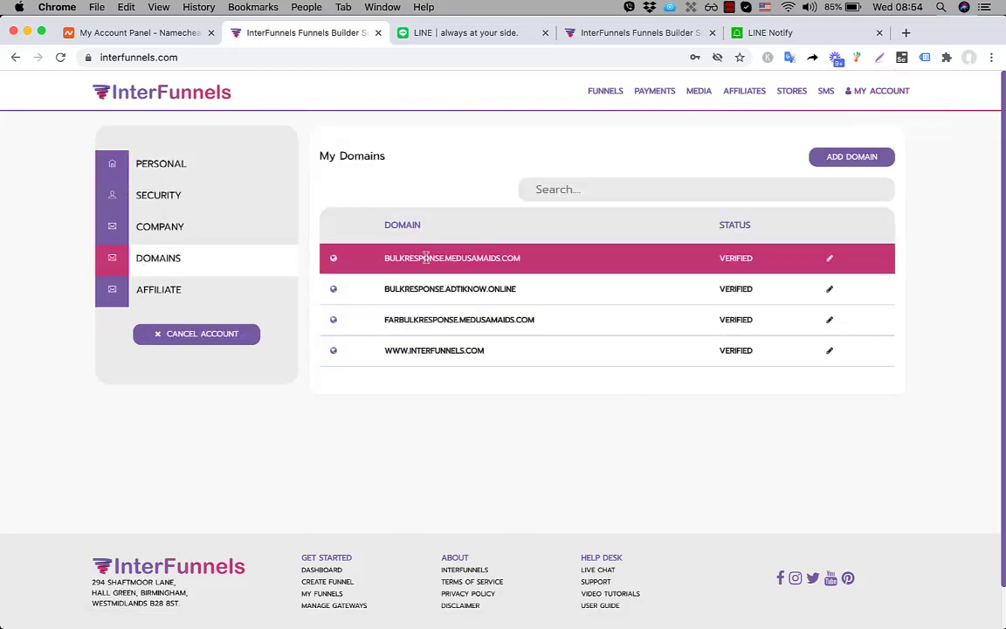
click(865, 162)
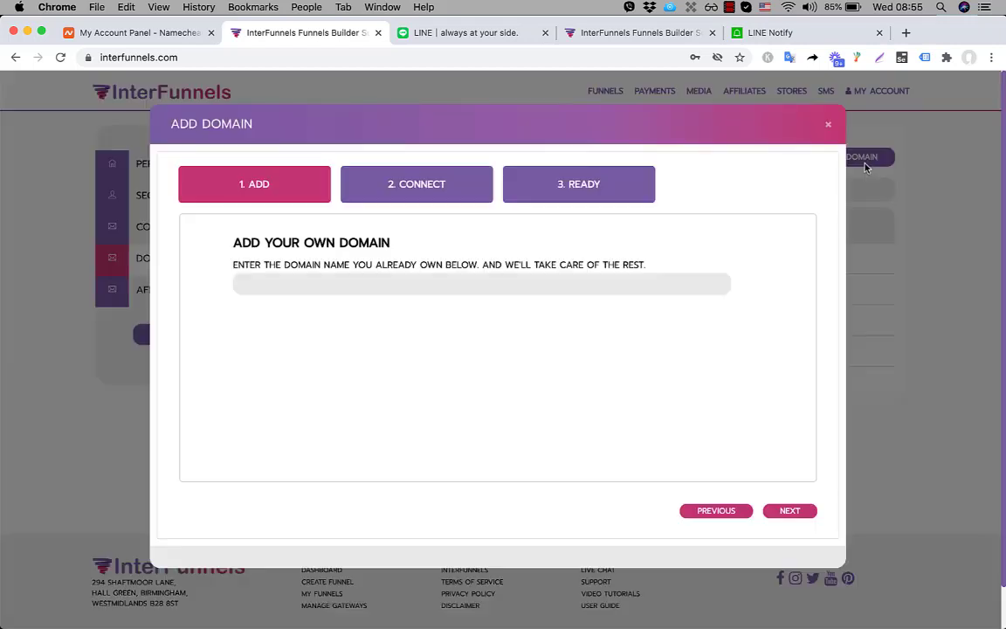
click(321, 284)
text(bulkresponse.email)
click(789, 510)
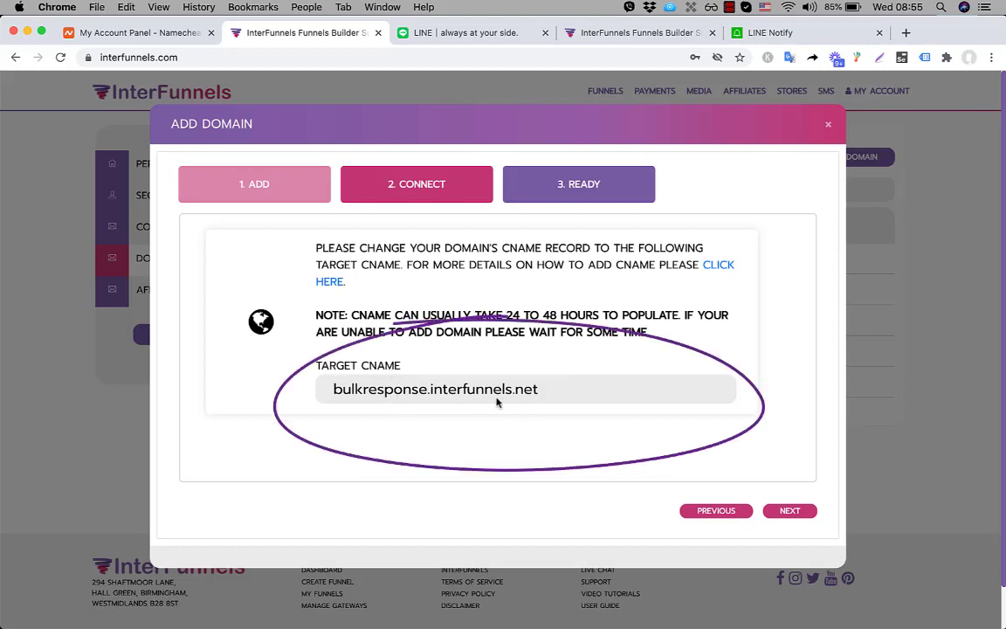
Step: Copy the target CNAME bulkresponse.interfunnels.net from the Connect stage
drag(537, 395, 333, 398)
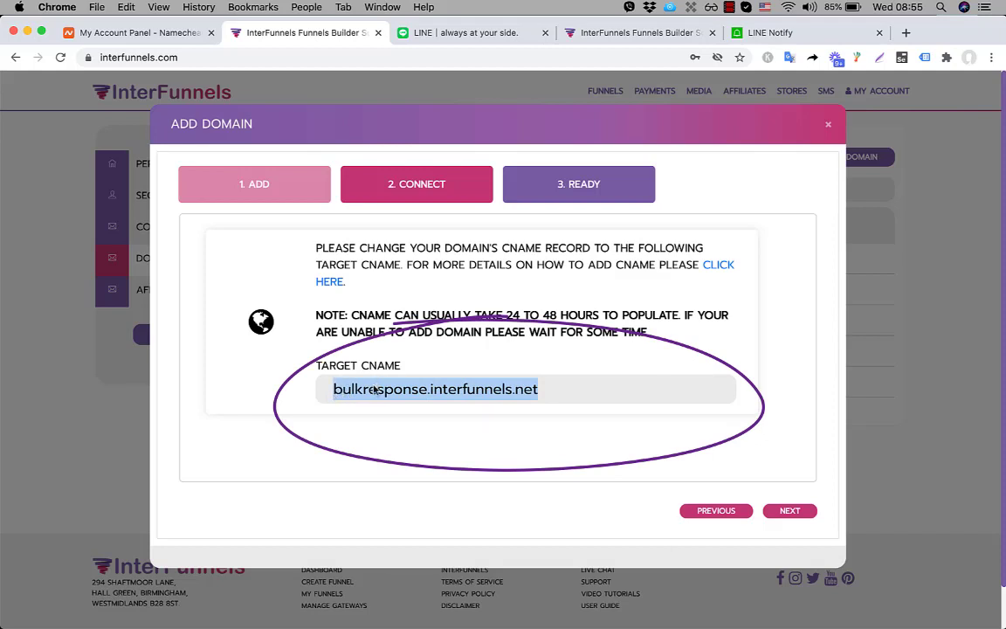
right_click(375, 391)
click(391, 412)
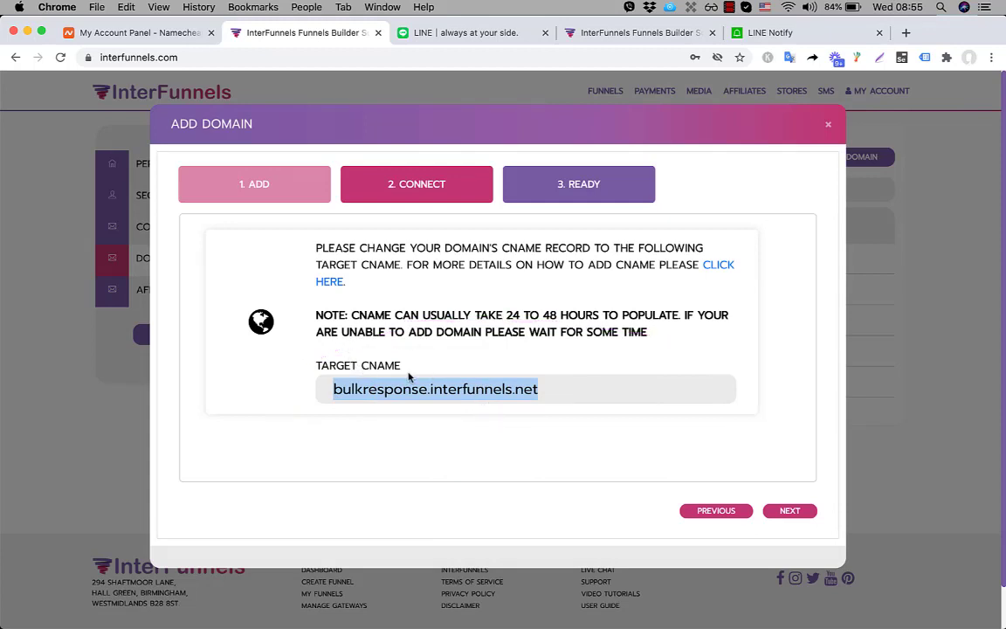
Step: Switch to Namecheap and open the Advanced DNS settings of the domain bulkresponse.email
click(140, 33)
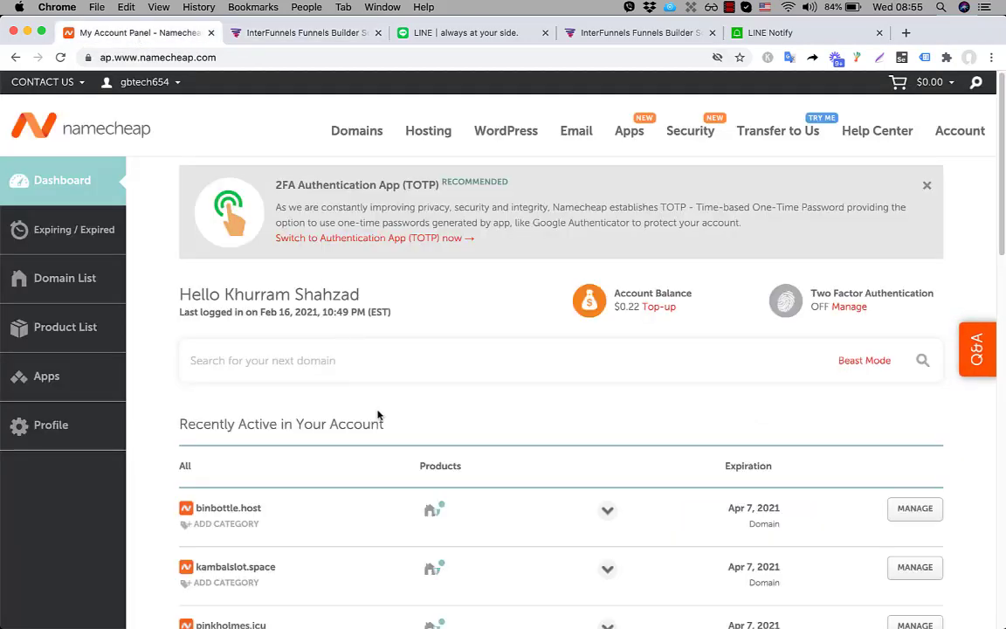
scroll(404, 434, down, 5)
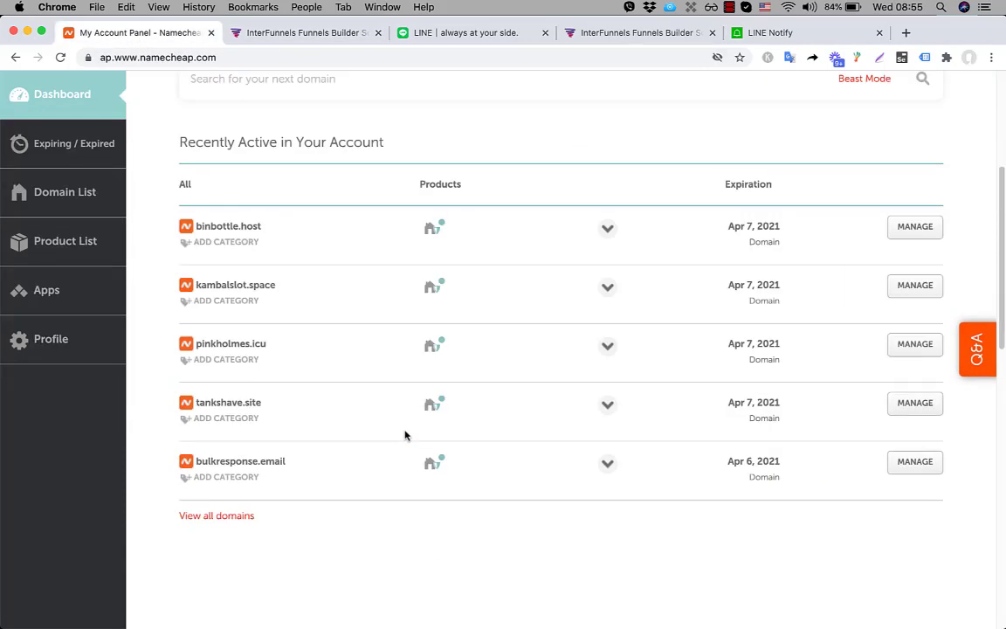
scroll(258, 373, up, 5)
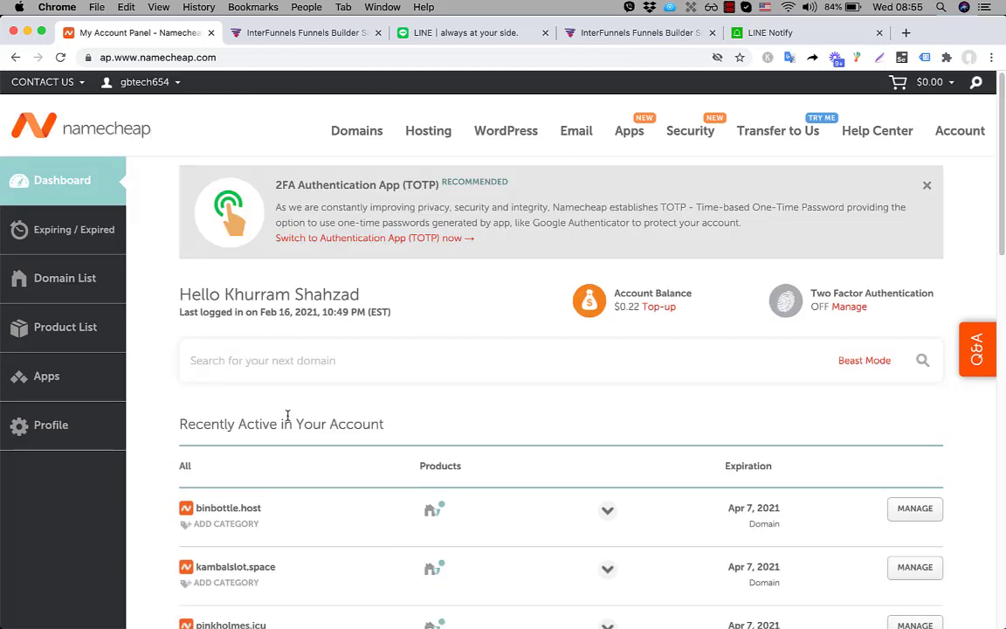
scroll(299, 426, down, 2)
scroll(332, 471, down, 3)
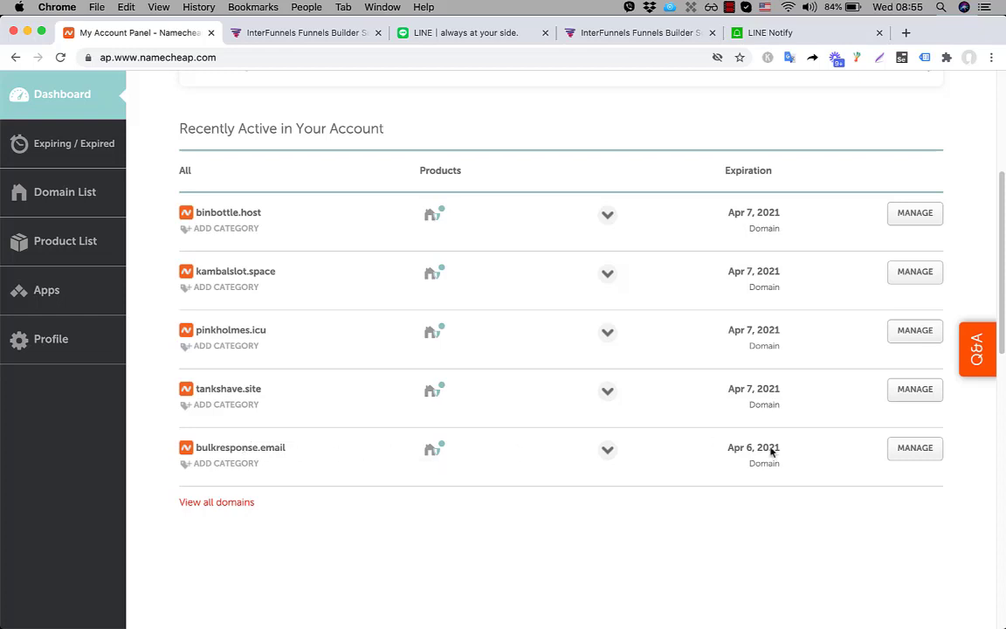
click(912, 450)
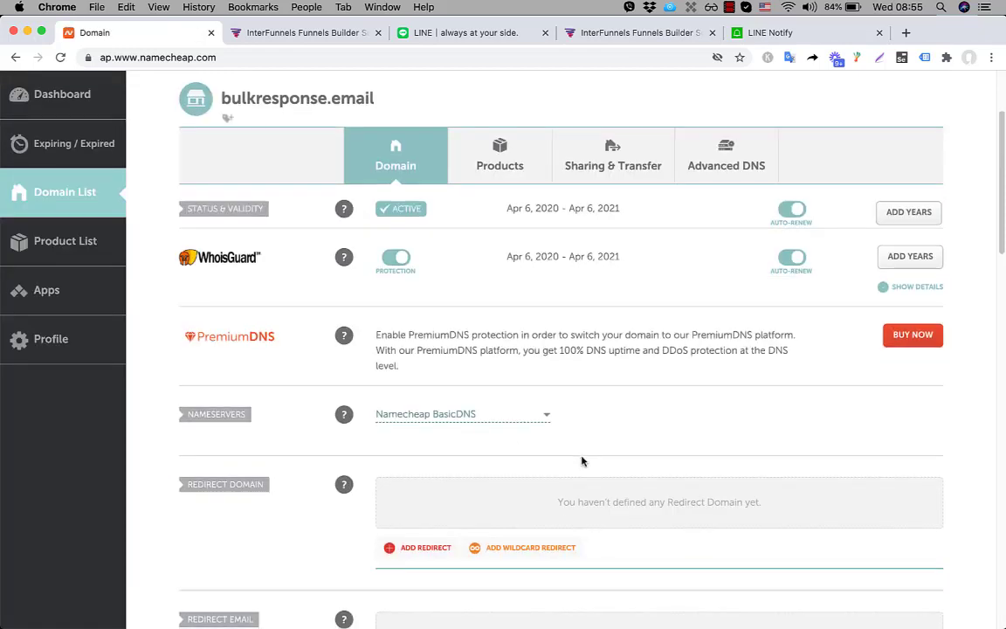
scroll(582, 461, down, 1)
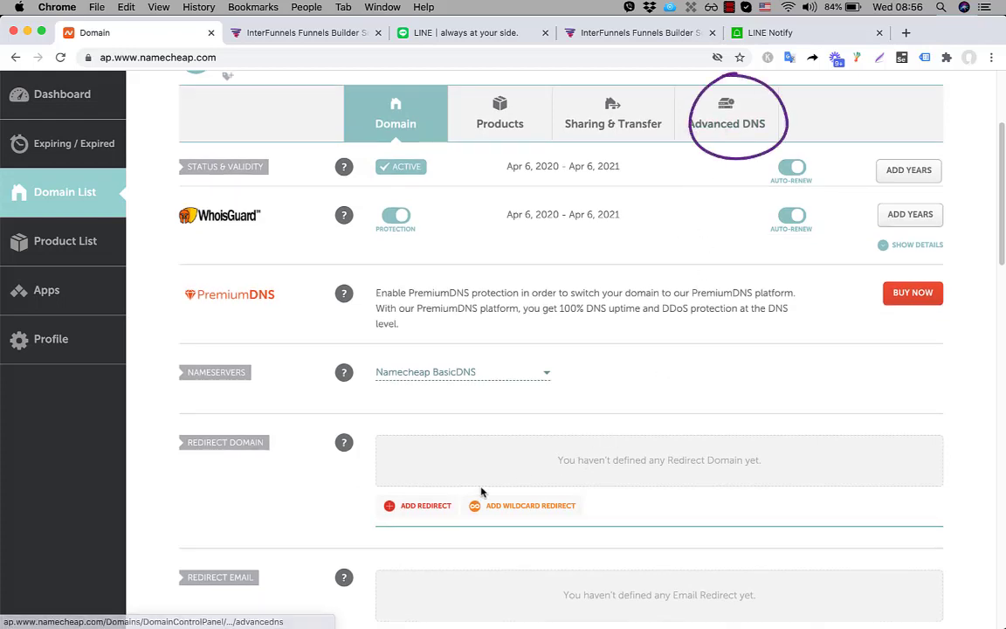
mouse_move(382, 386)
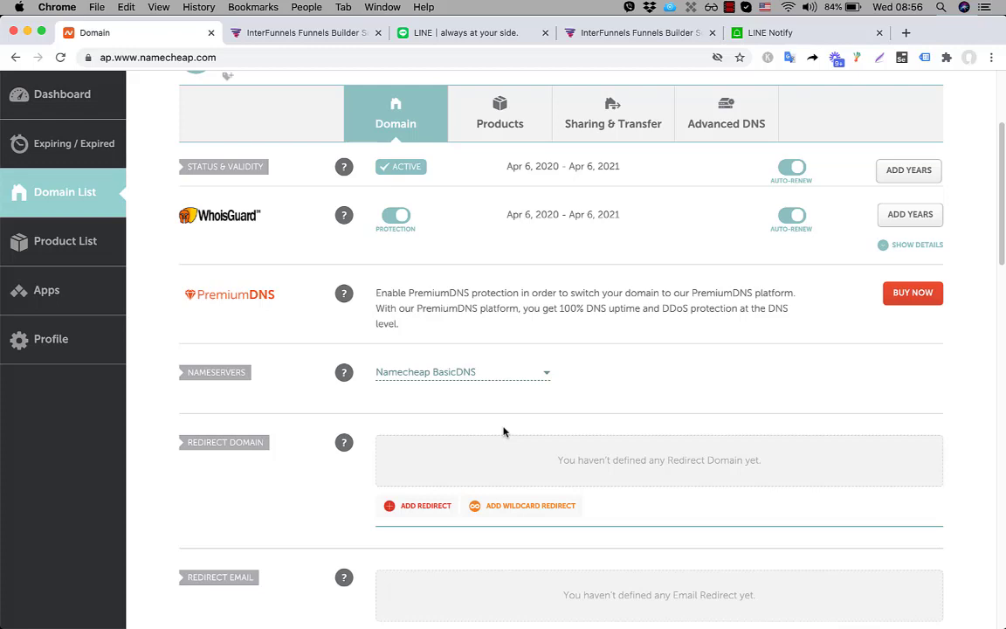
scroll(503, 430, up, 2)
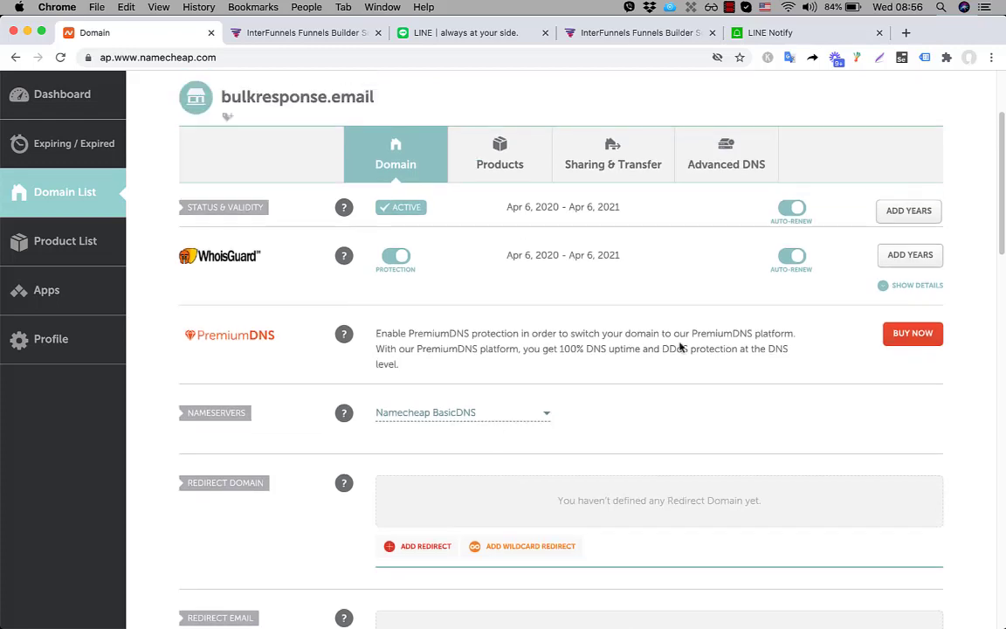
click(731, 169)
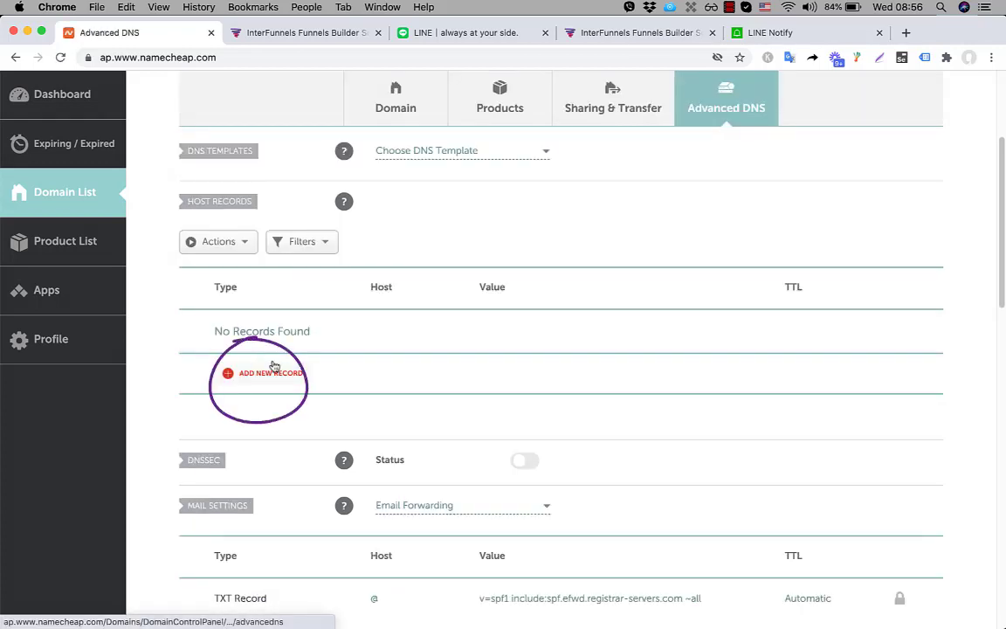
click(271, 374)
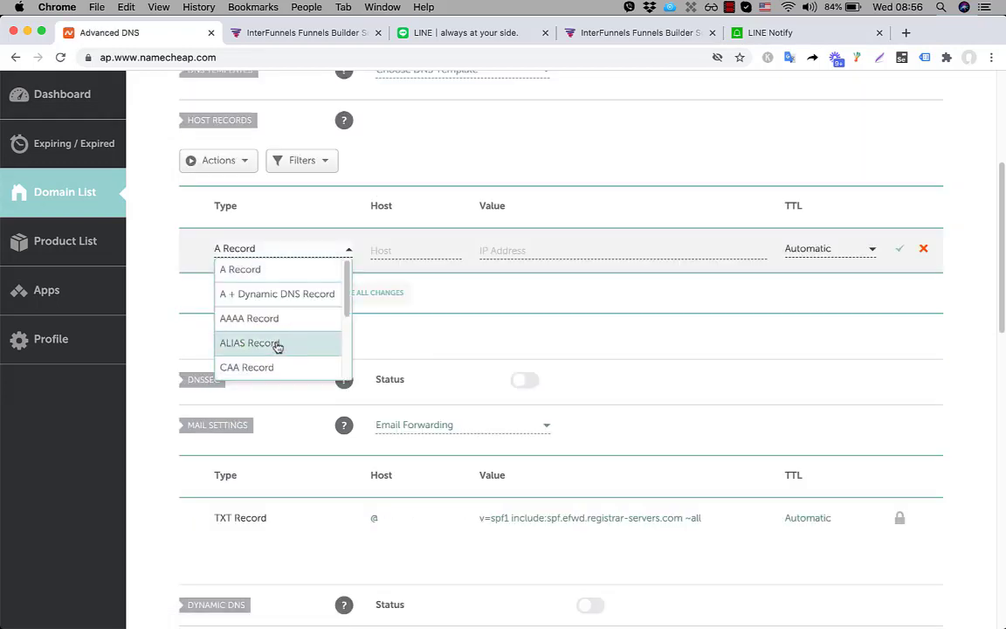
scroll(276, 346, down, 2)
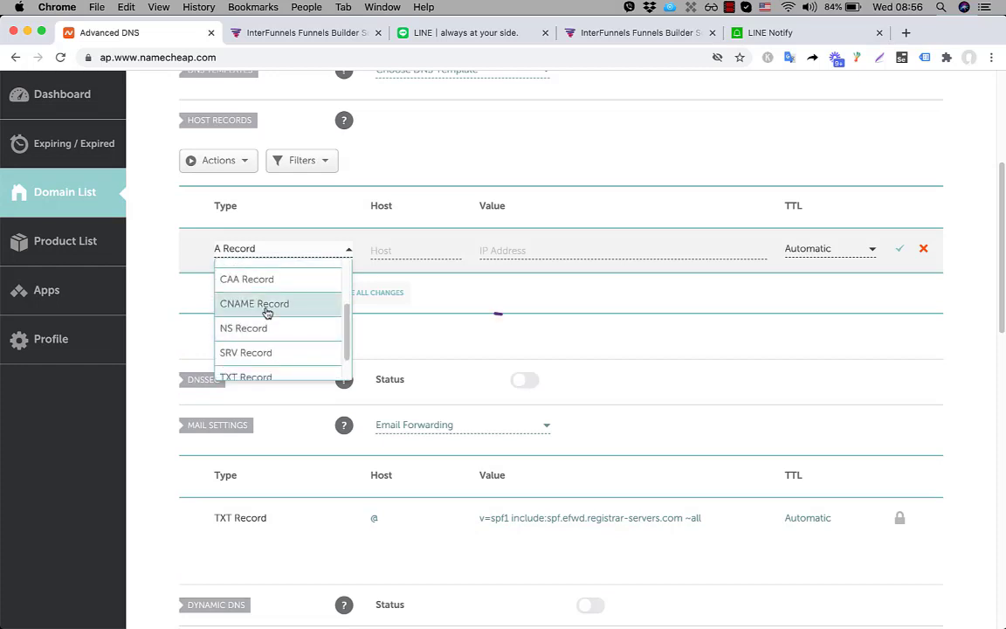
click(266, 305)
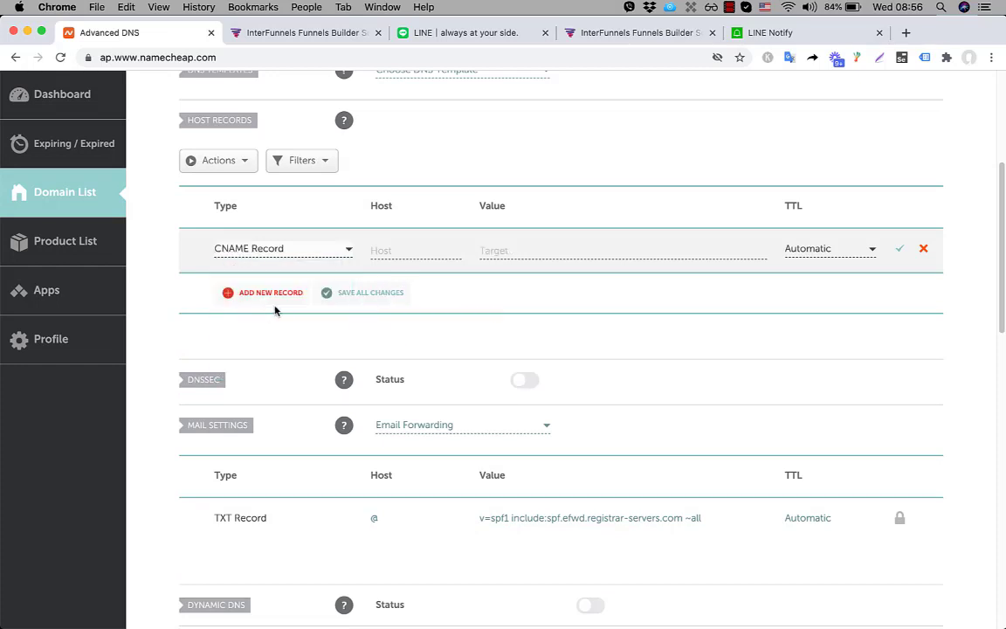
click(398, 250)
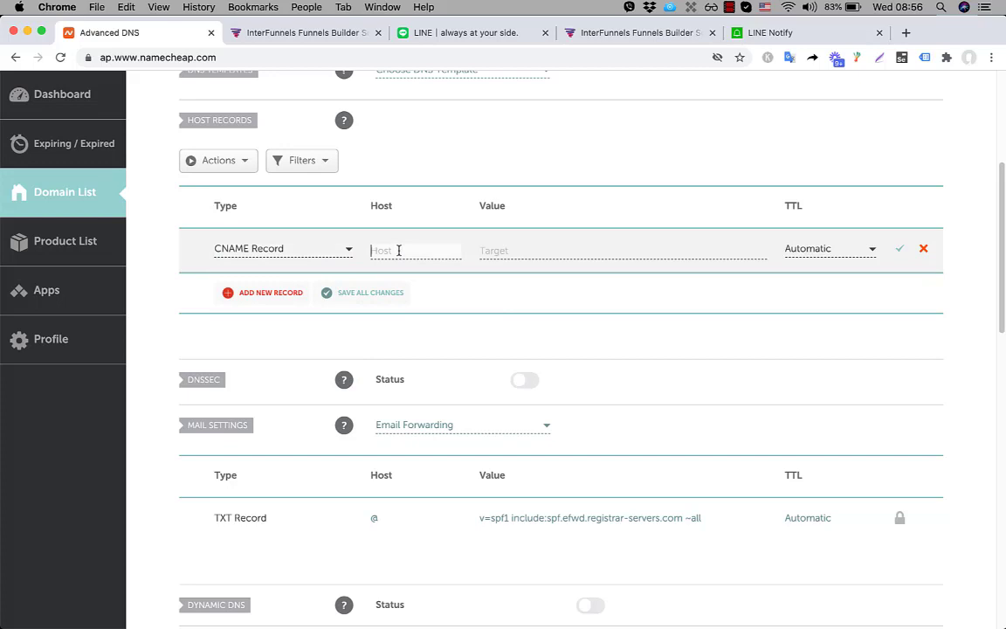
text(www)
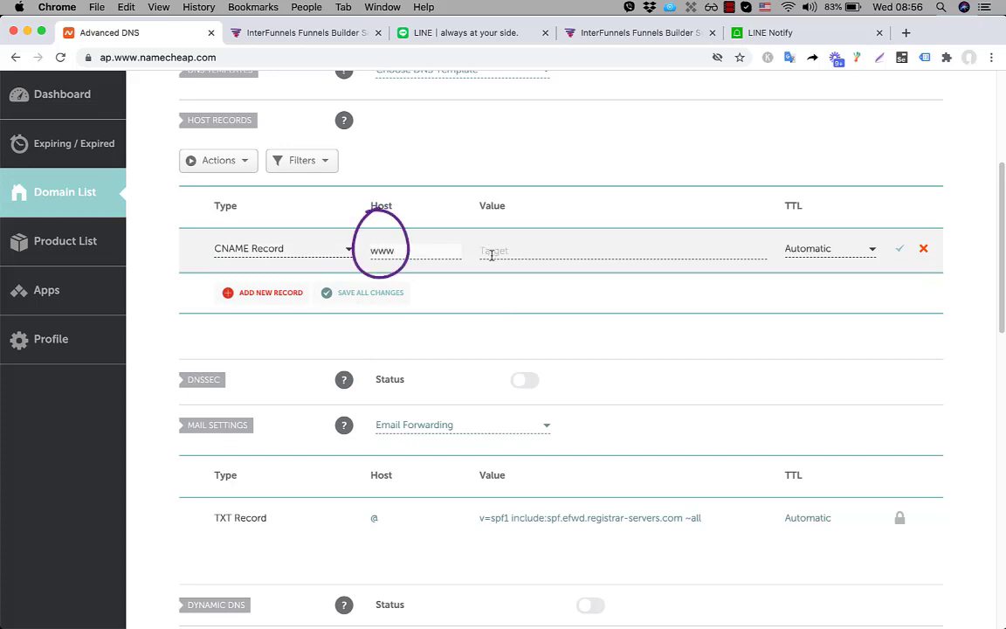
Step: Copy the target CNAME from InterFunnels and enter bulkresponse.interfunnels.net as the value of the www record in Namecheap
click(262, 31)
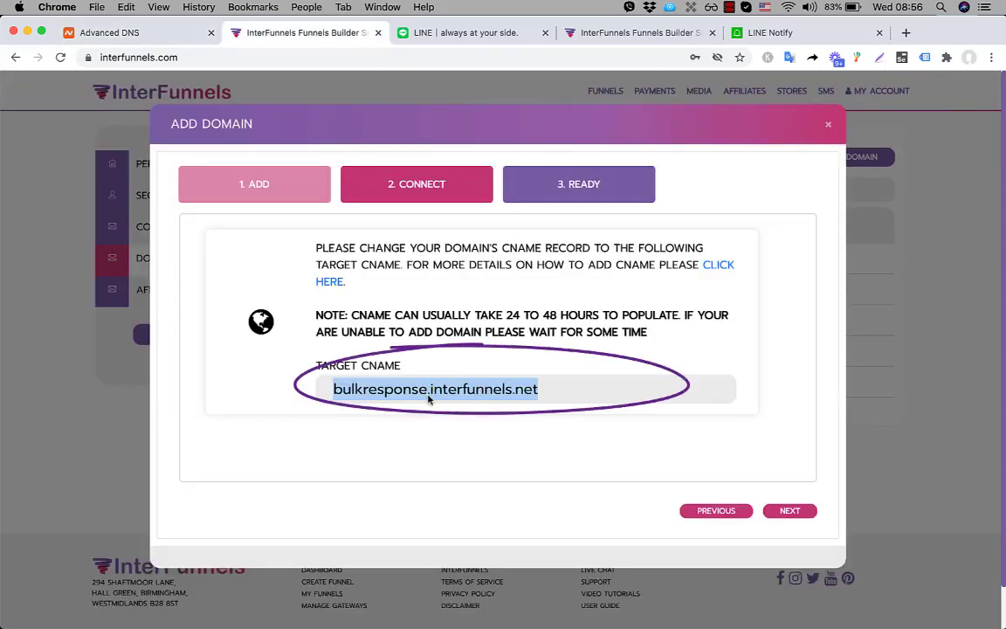
right_click(367, 391)
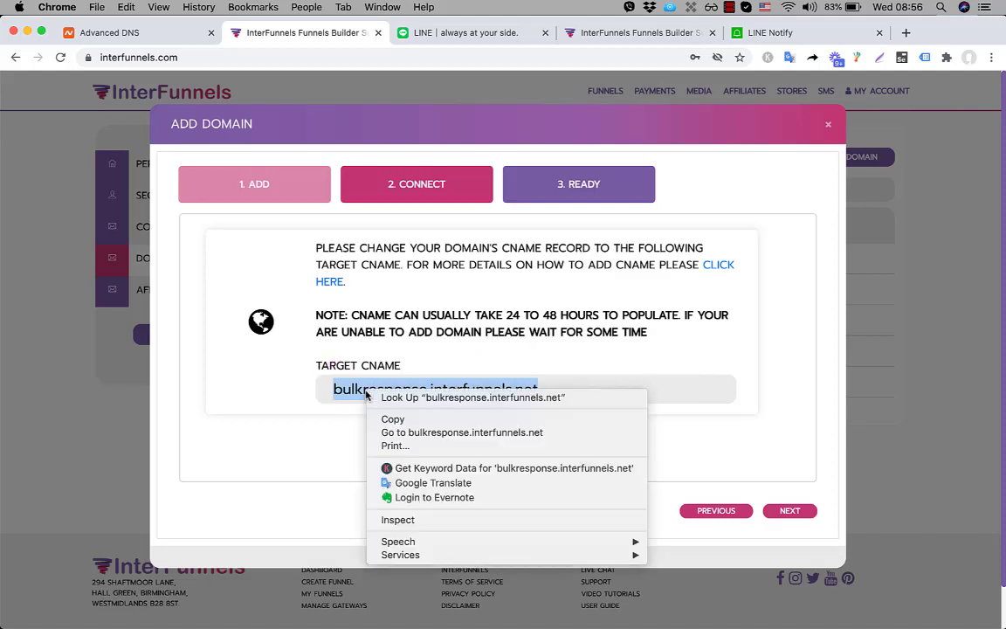
click(388, 420)
click(128, 40)
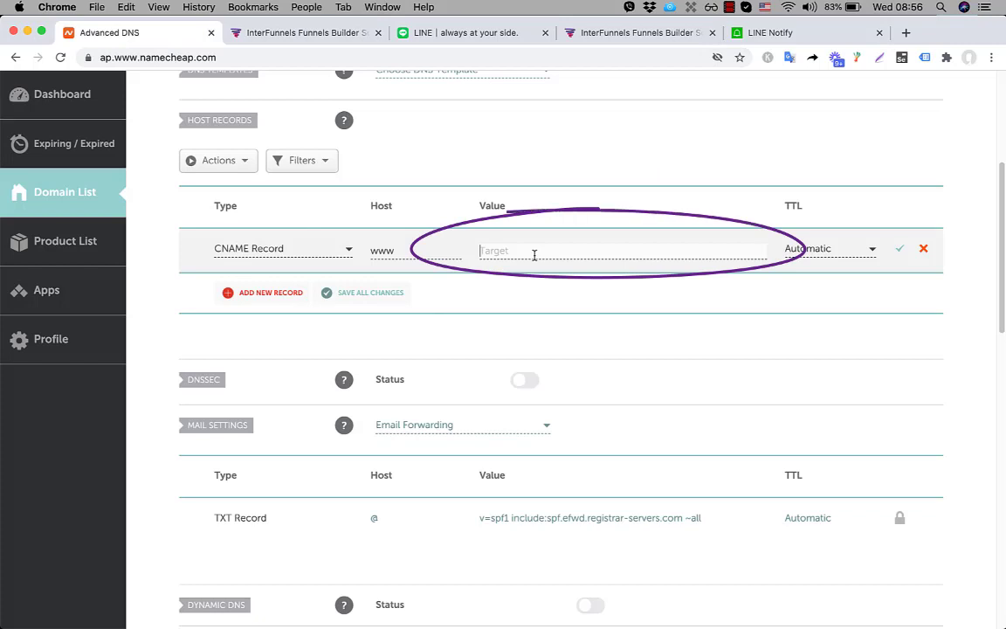
key(super+v)
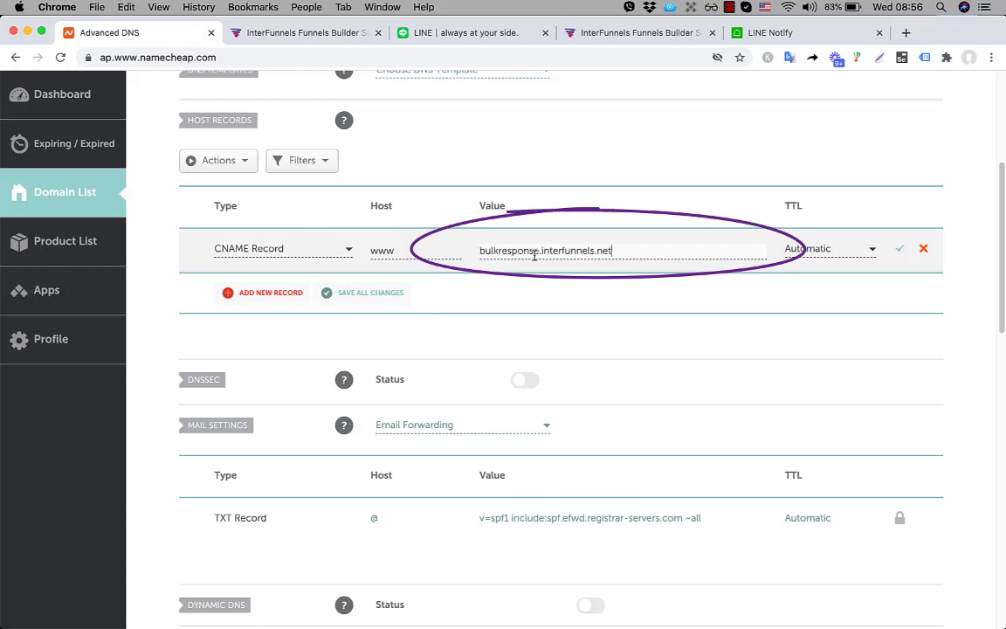
Step: Set the TTL of the www CNAME record to 5 min and save the record
click(838, 252)
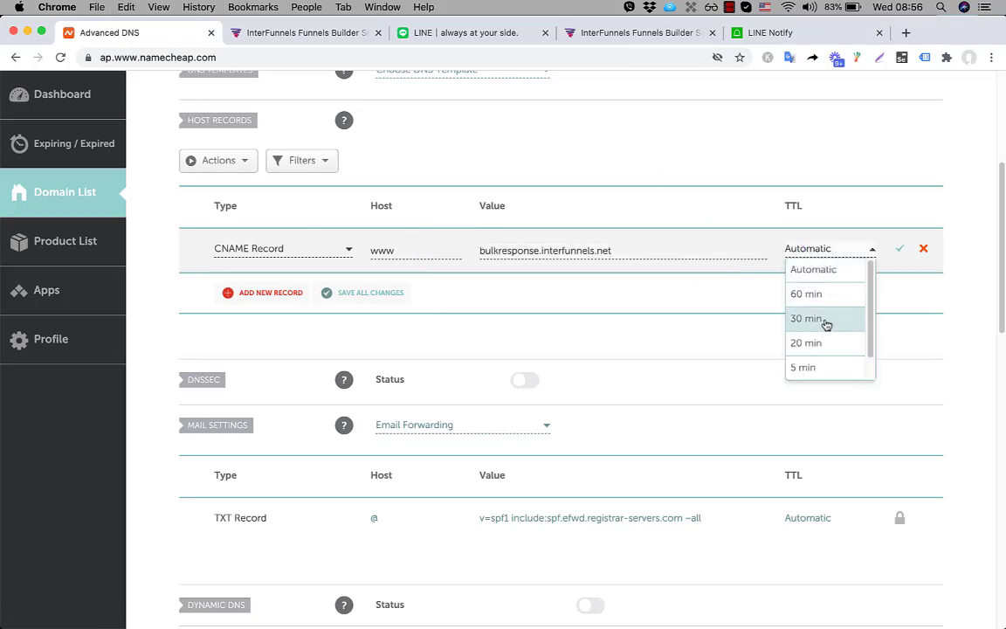
click(817, 370)
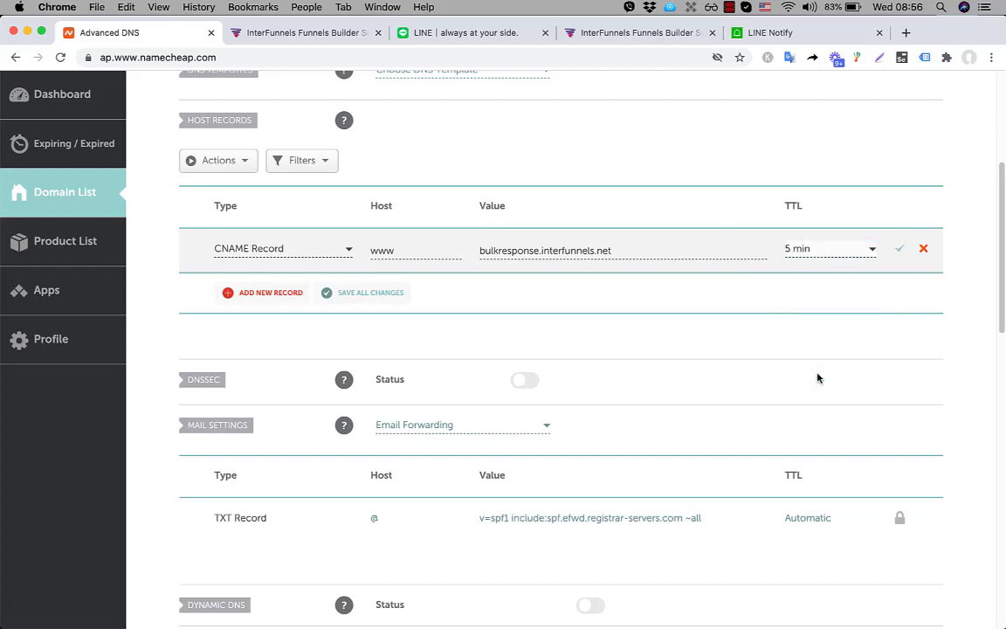
click(900, 251)
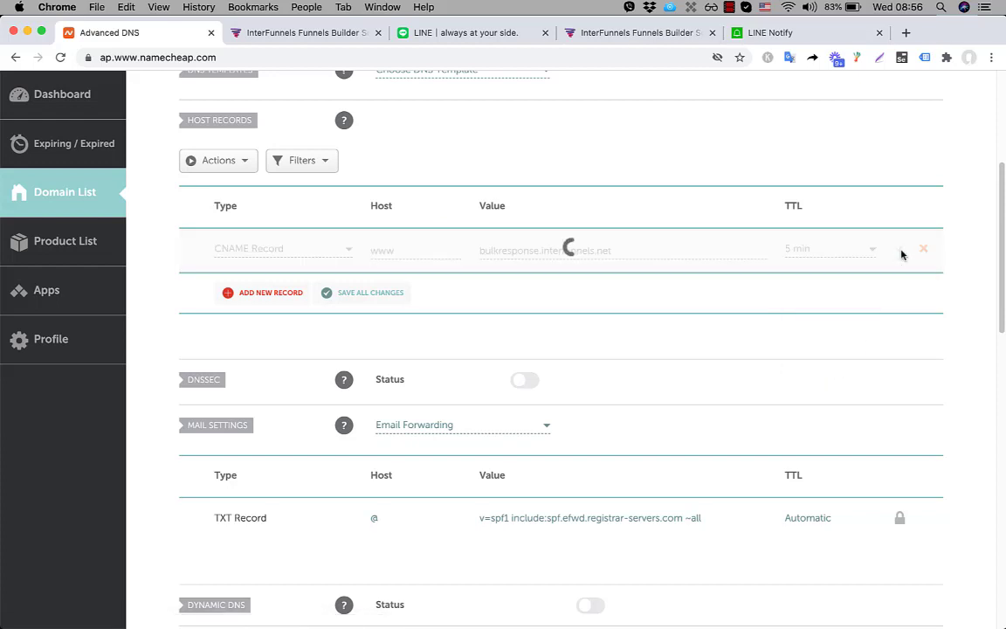
Step: Add a new URL Redirect host record for bulkresponse.email with the host @
click(280, 292)
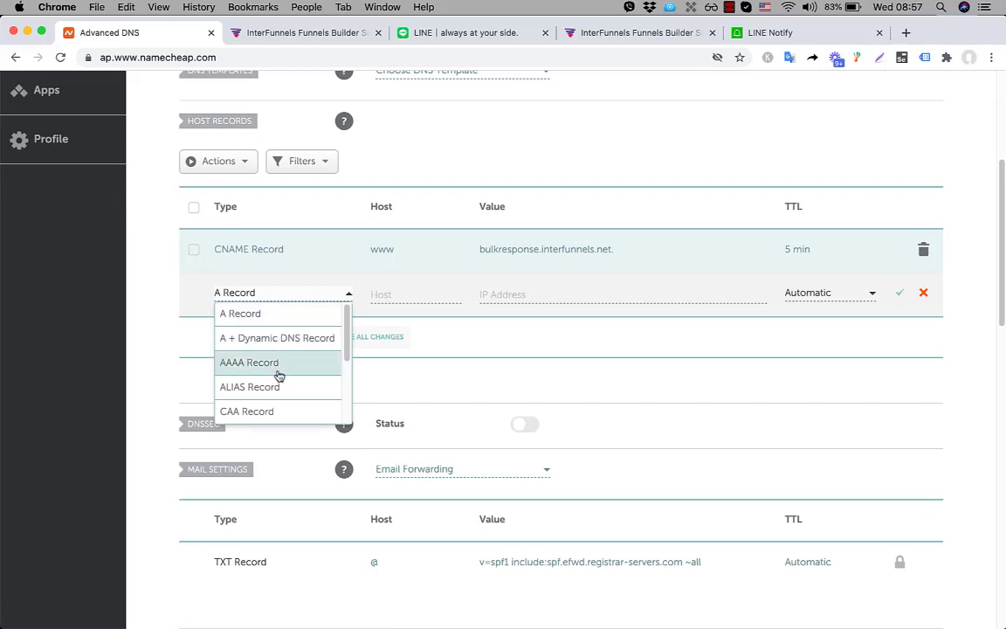
scroll(278, 374, down, 5)
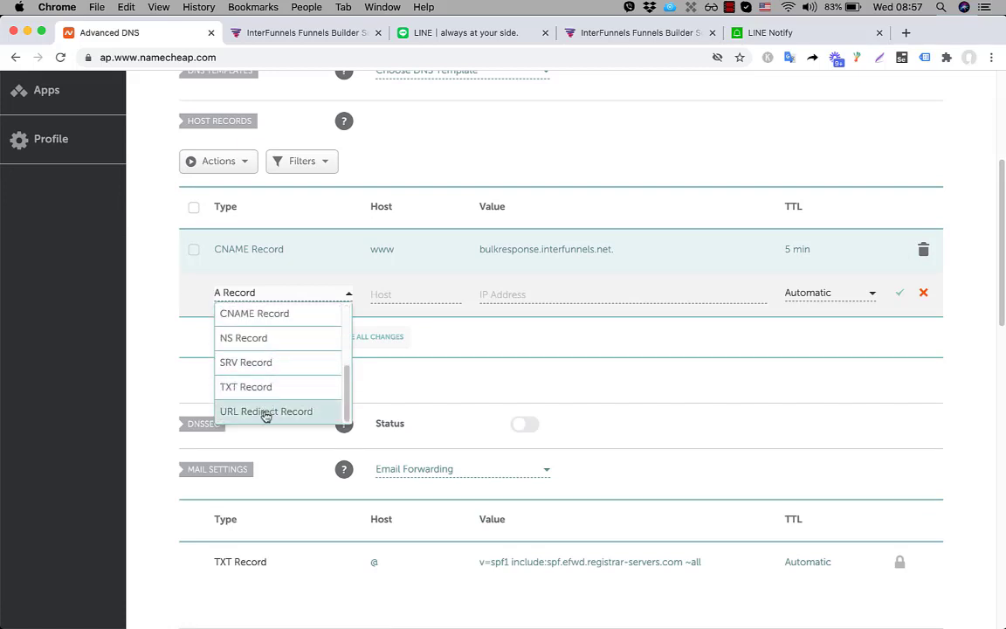
click(266, 411)
click(406, 297)
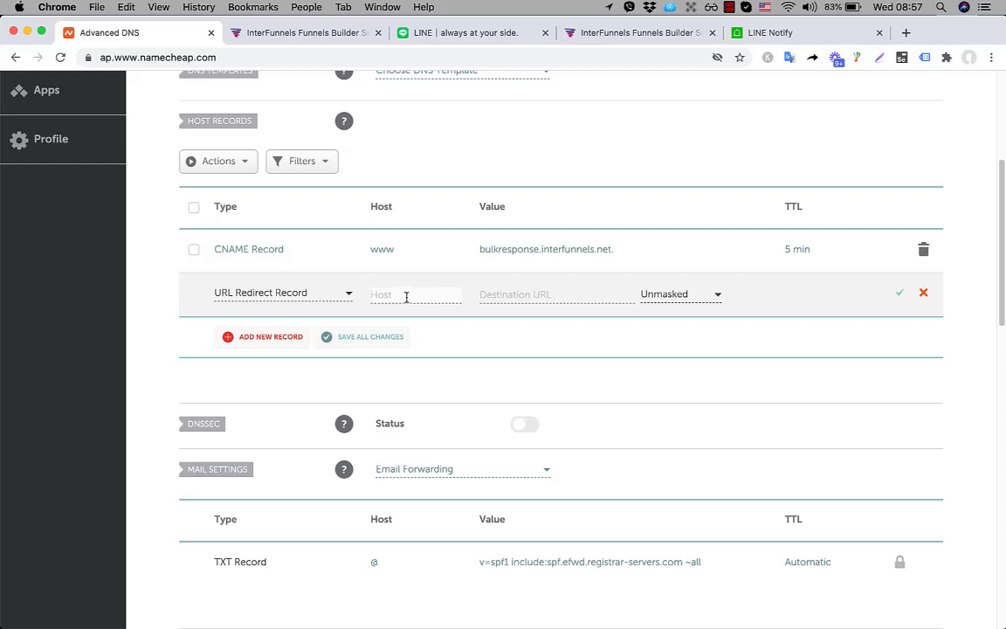
text(@)
click(536, 298)
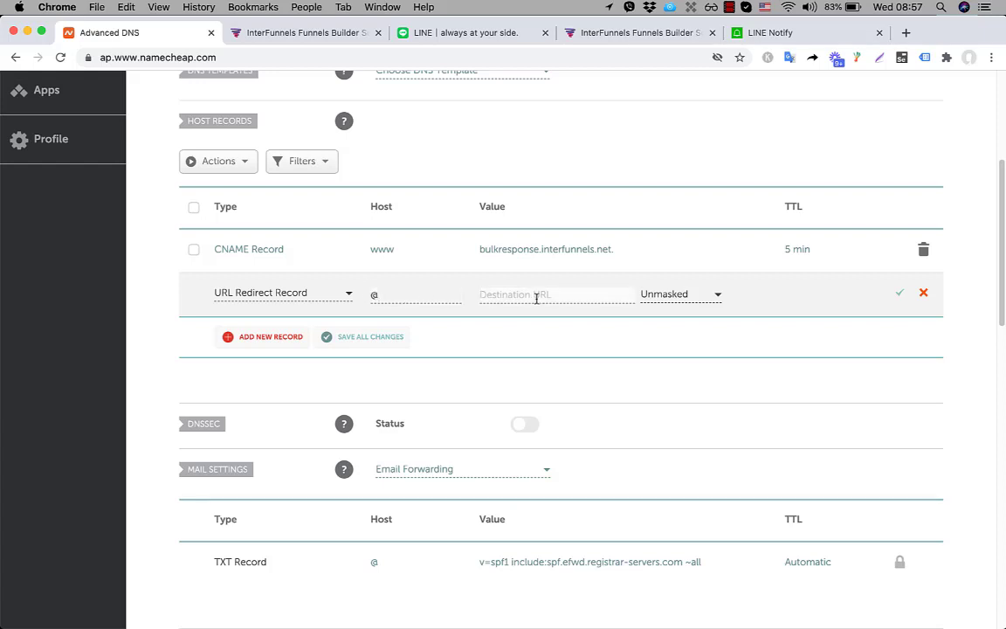
text(www.bulkresponse.email)
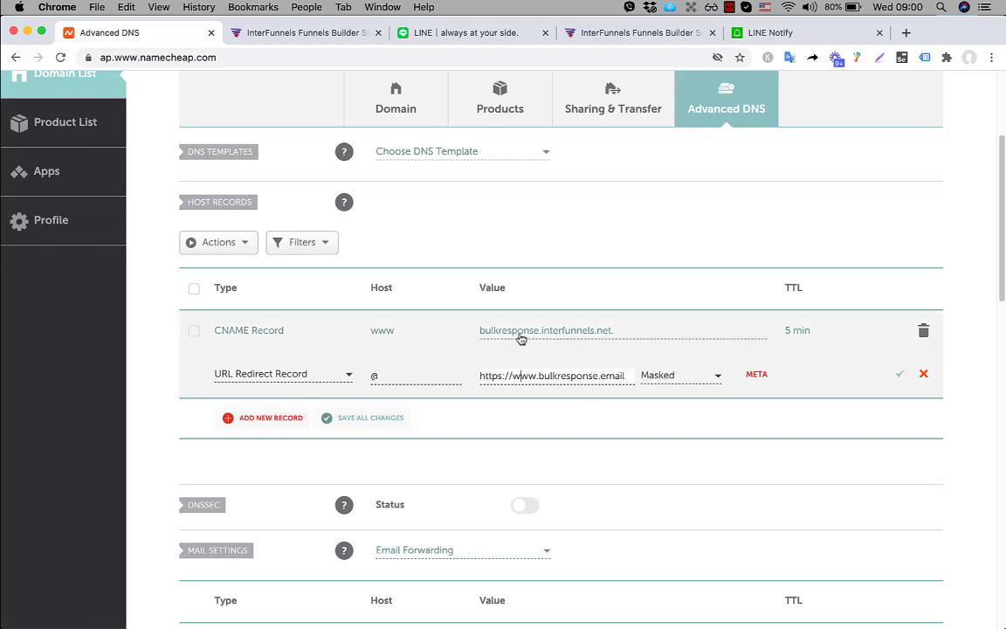
click(899, 376)
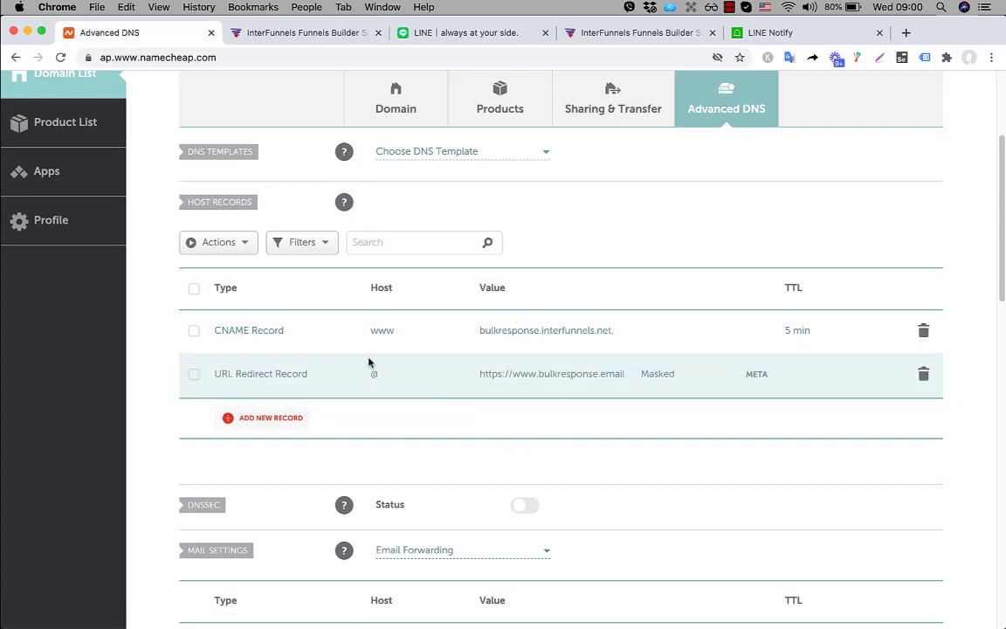
Step: Switch to InterFunnels, continue past the Connect stage and choose Membership as the default funnel for the domain
click(297, 33)
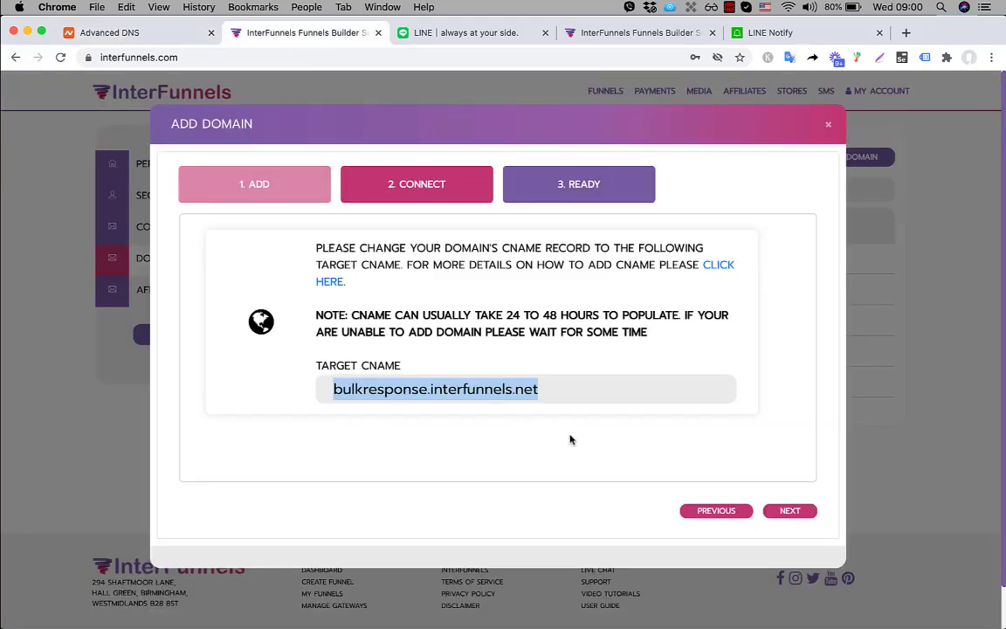
click(789, 510)
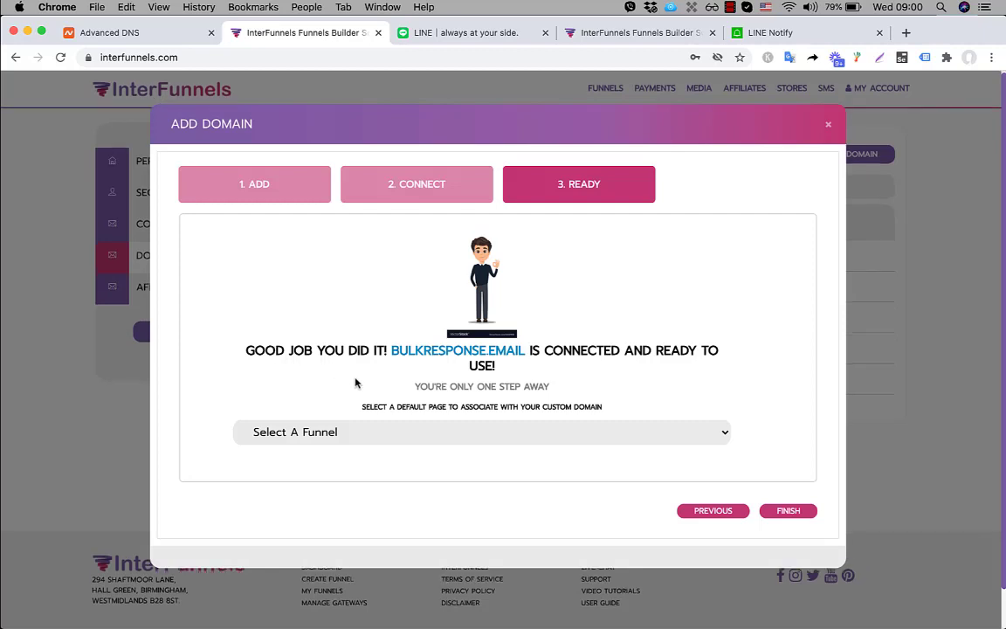
scroll(323, 349, down, 1)
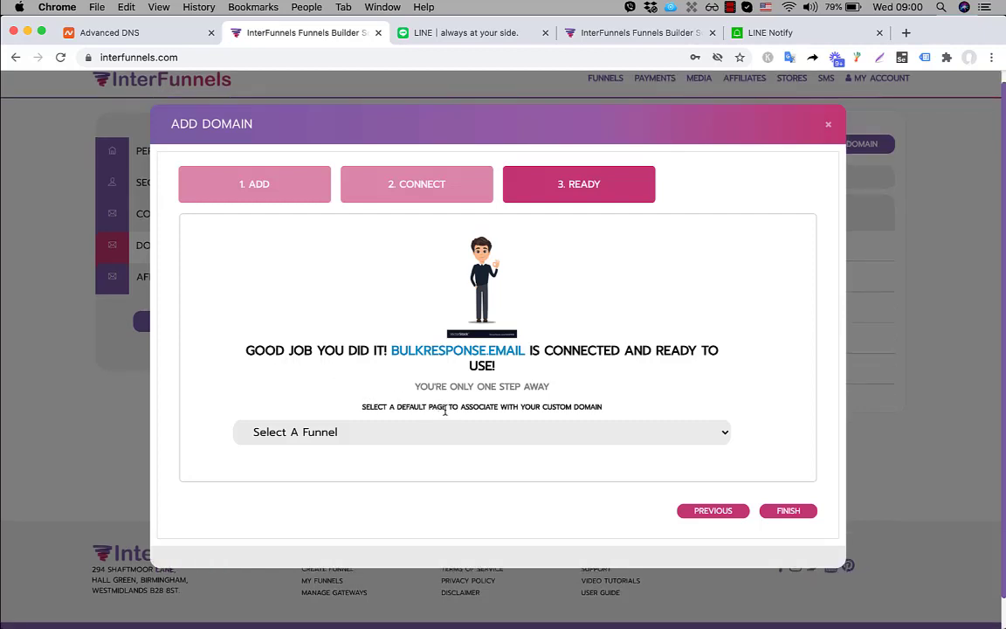
click(462, 433)
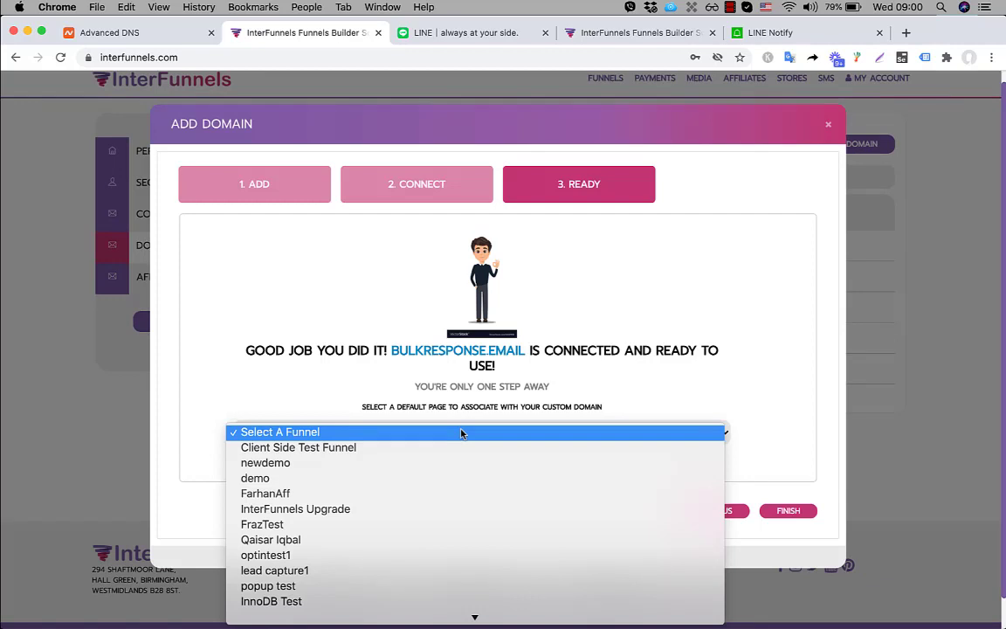
scroll(460, 512, down, 2)
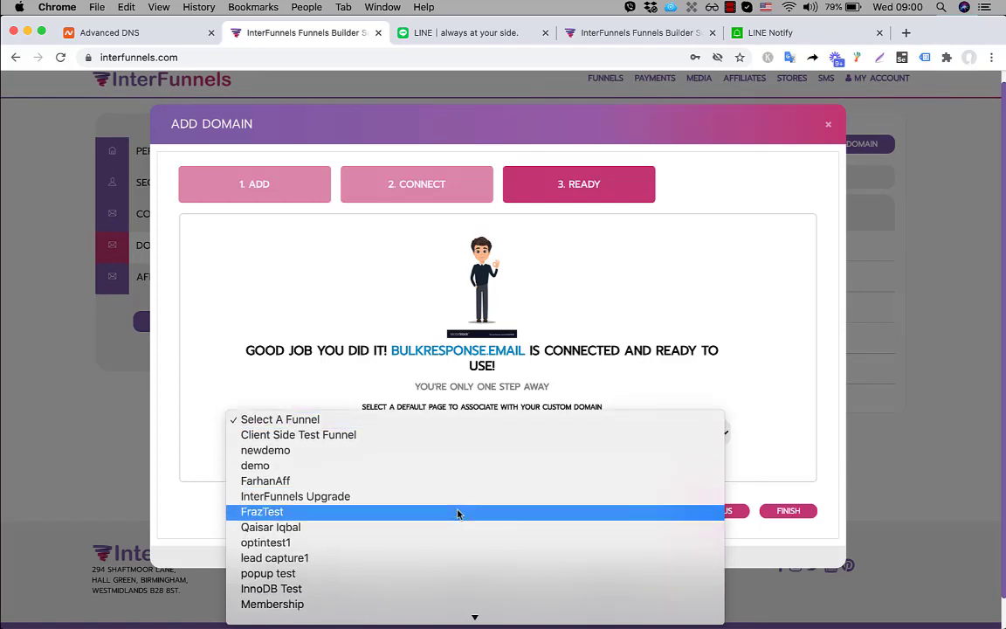
click(304, 490)
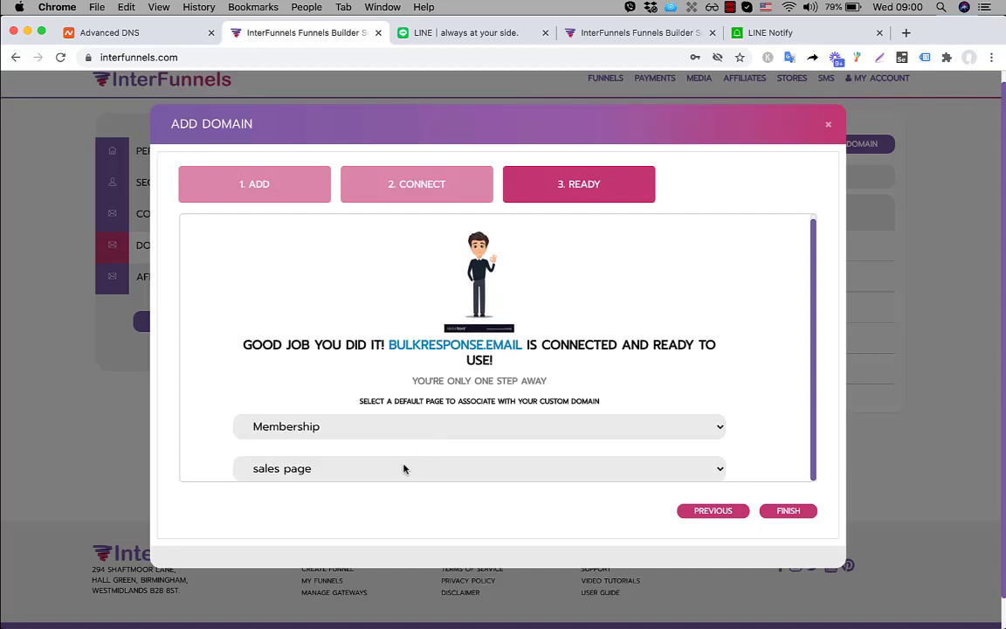
Step: Choose sales page as the domain's default page and finish adding the domain
click(404, 469)
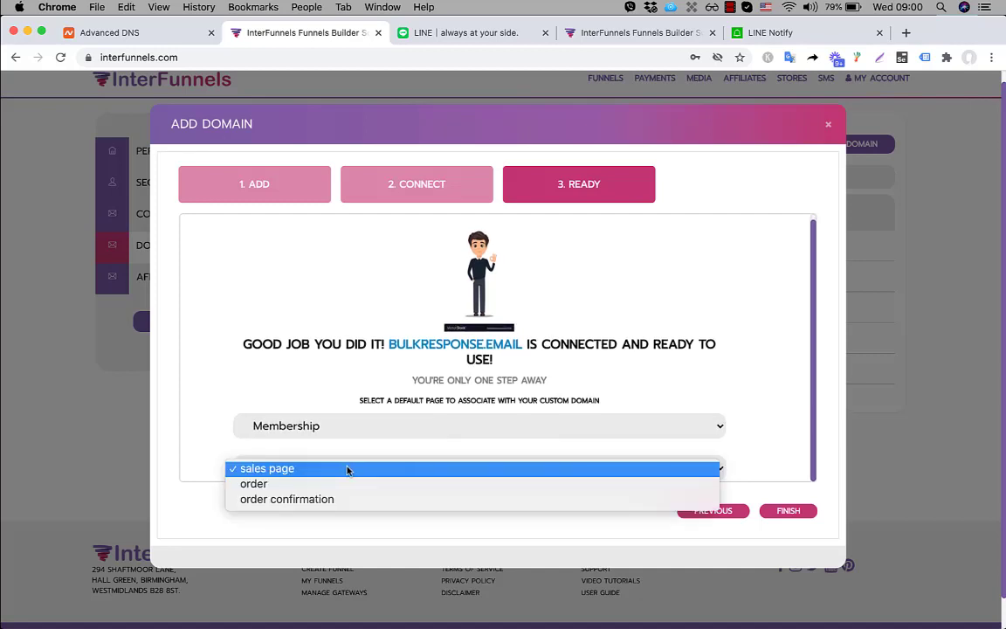
click(259, 468)
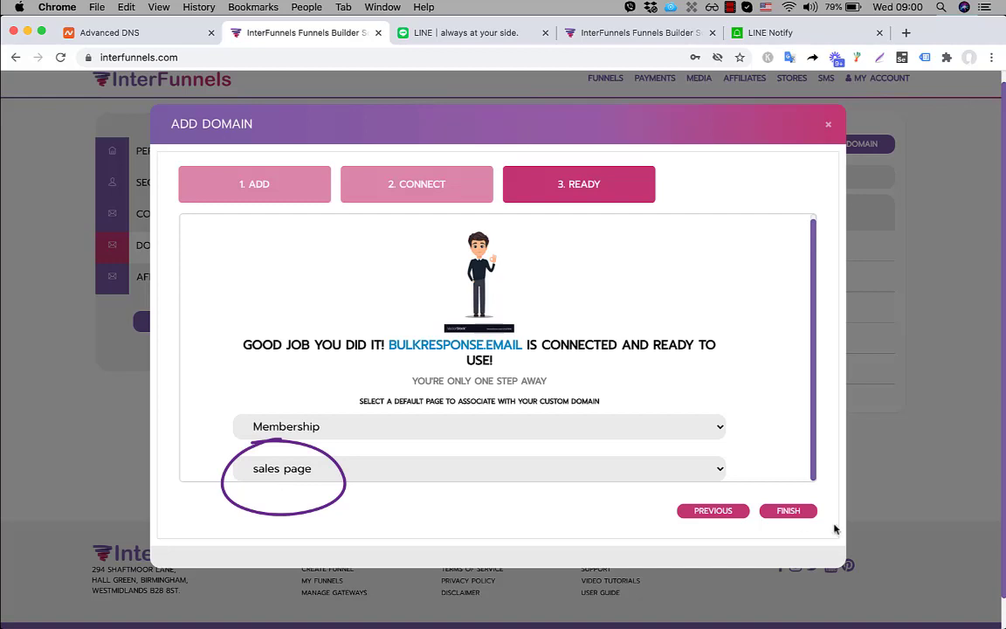
click(783, 512)
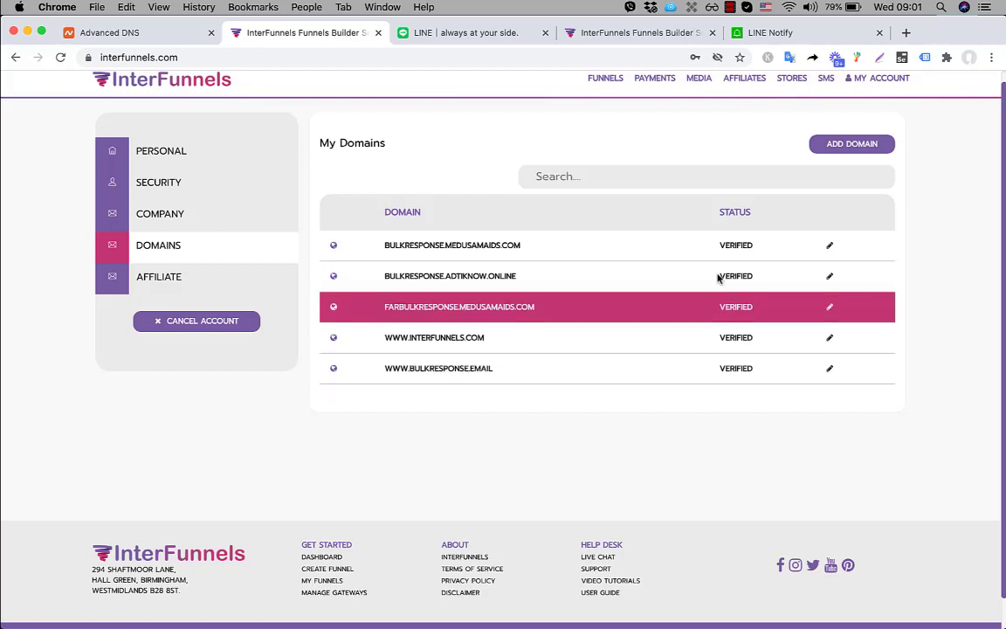
Step: Open the Membership funnel for editing and view its sales page at bulkresponse.email in a new browser tab
scroll(411, 376, up, 1)
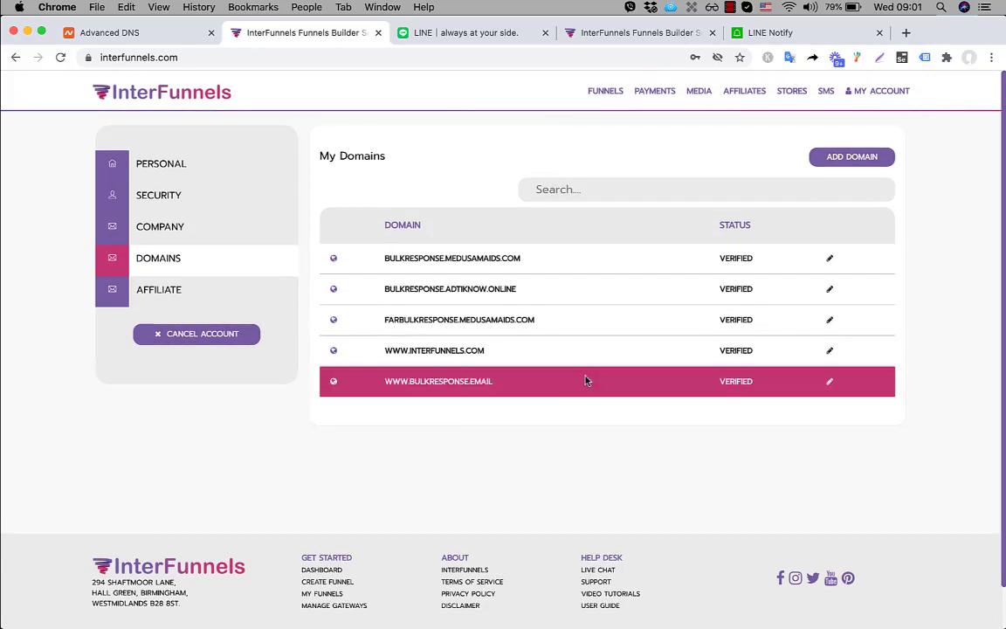
click(605, 91)
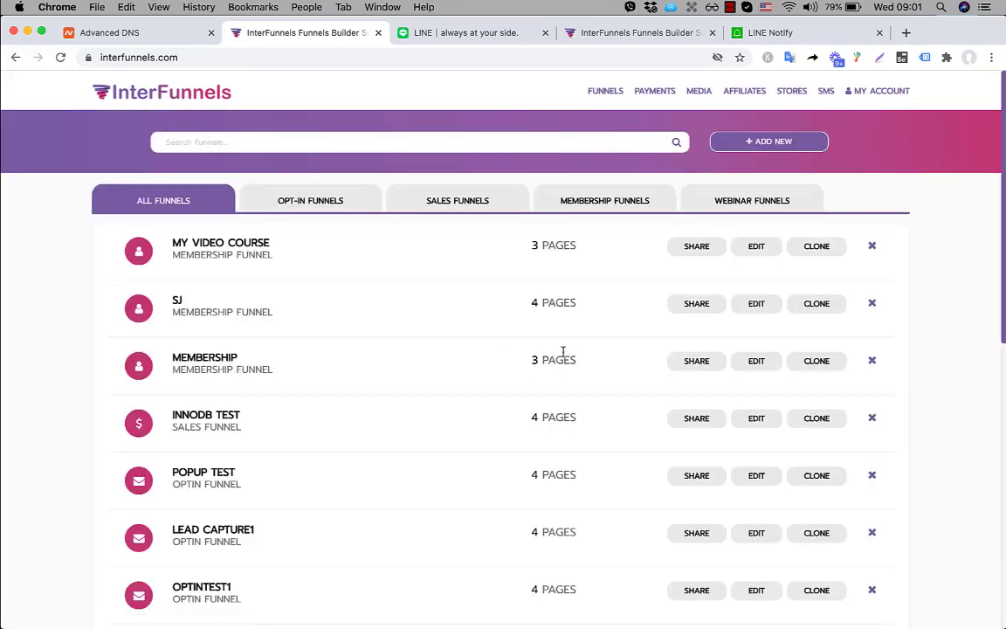
click(770, 369)
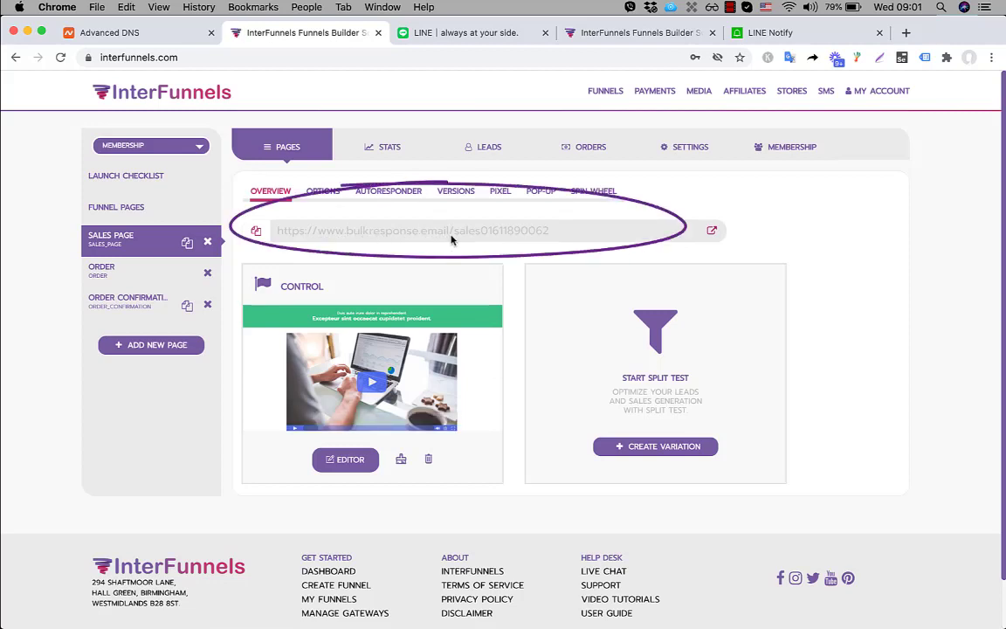
click(906, 32)
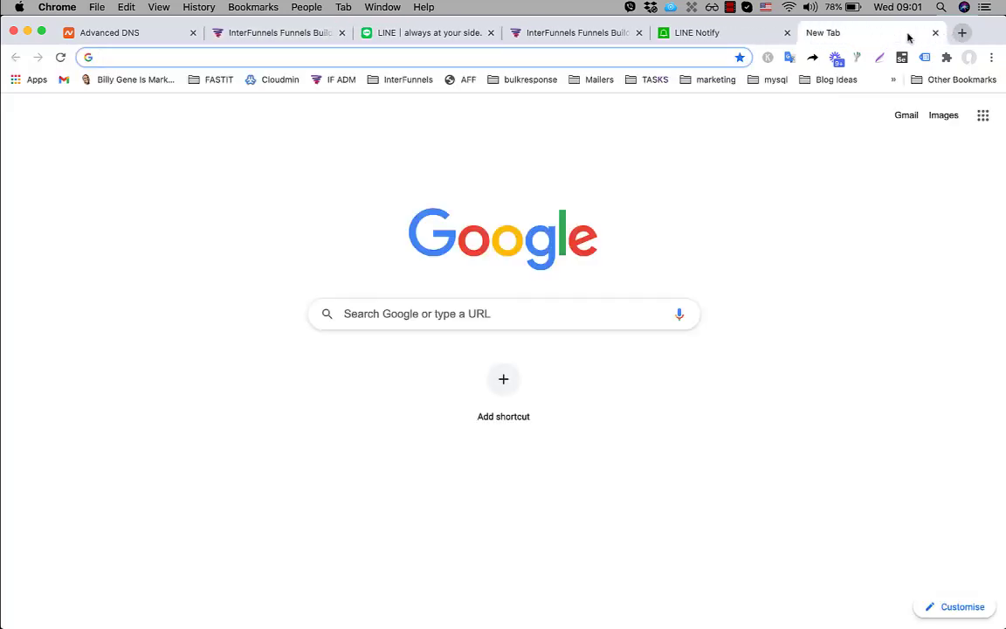
text(ww)
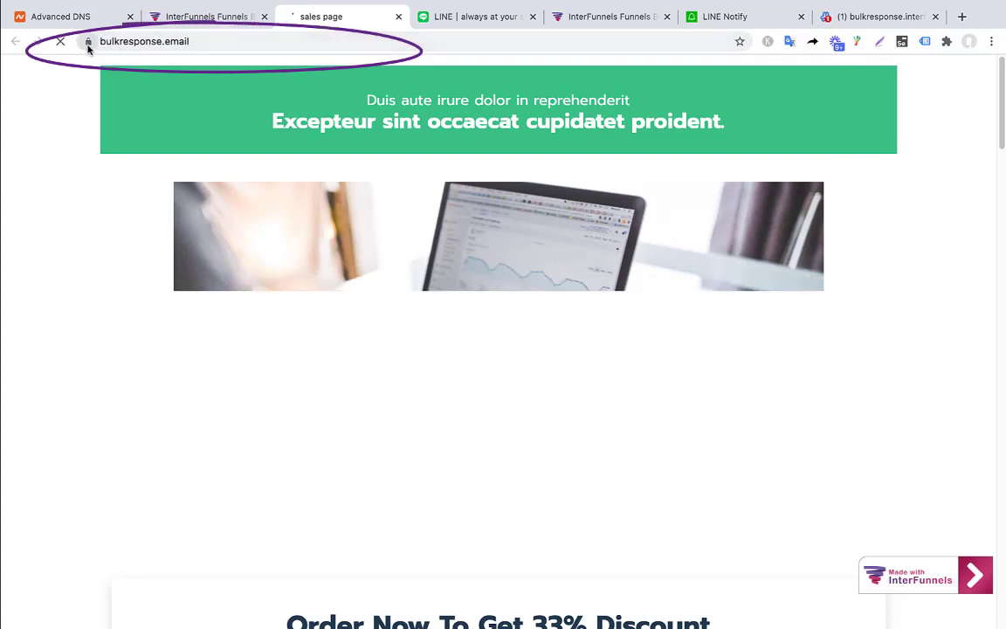
click(194, 17)
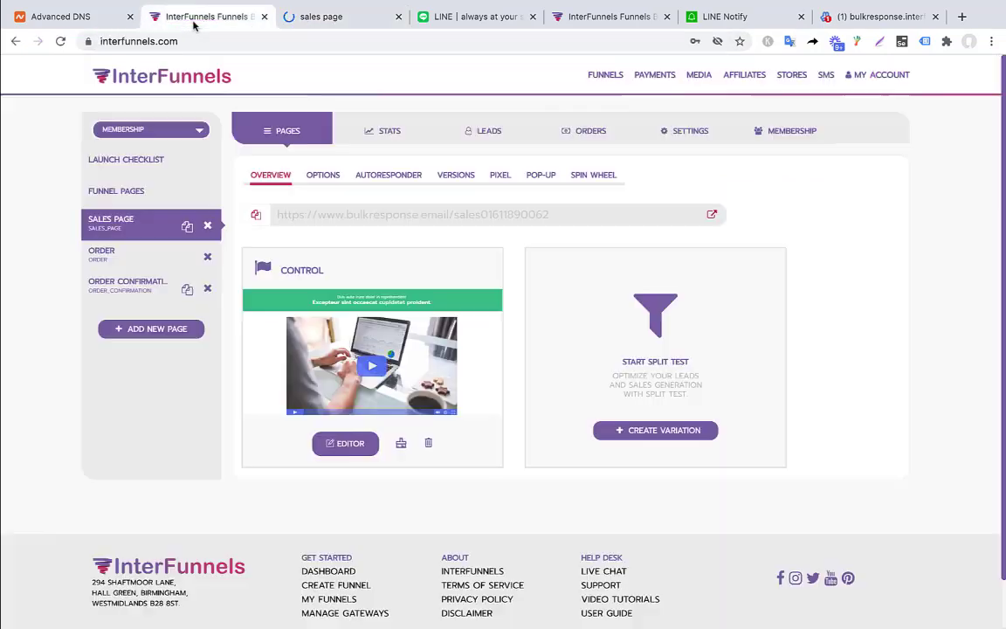
click(688, 132)
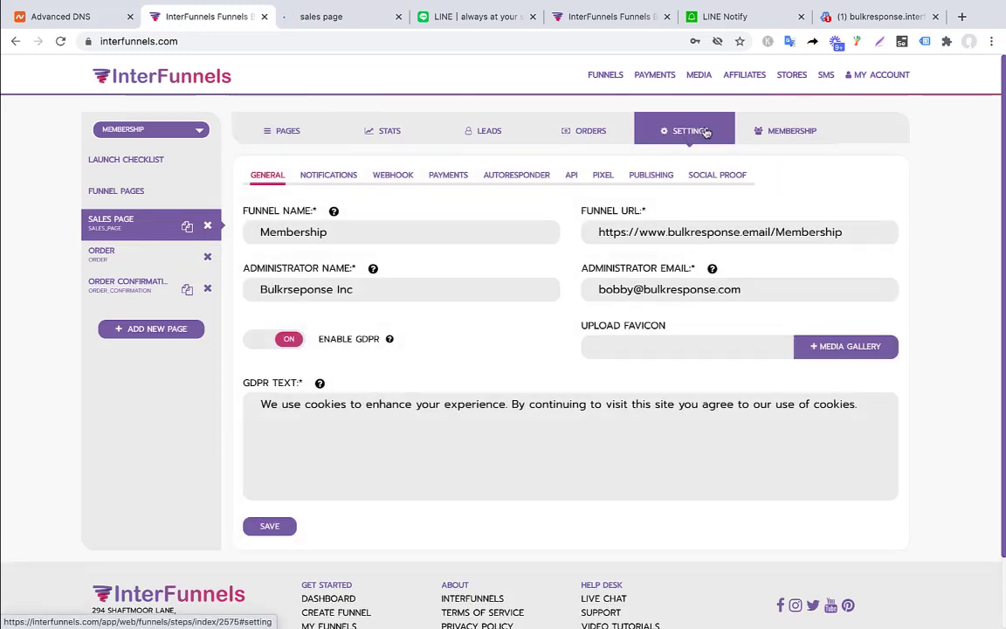
click(651, 177)
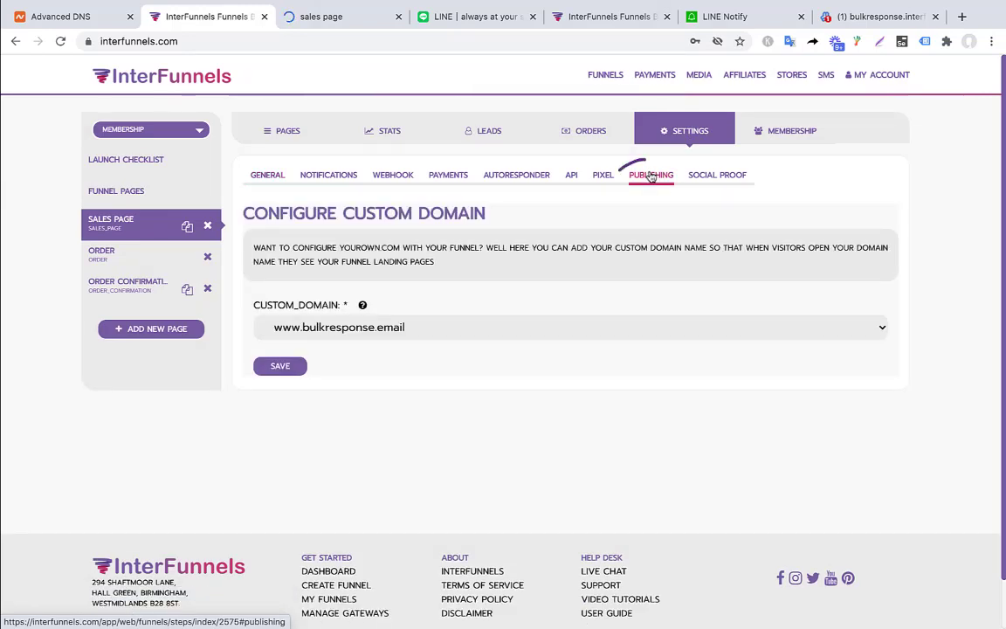
click(428, 335)
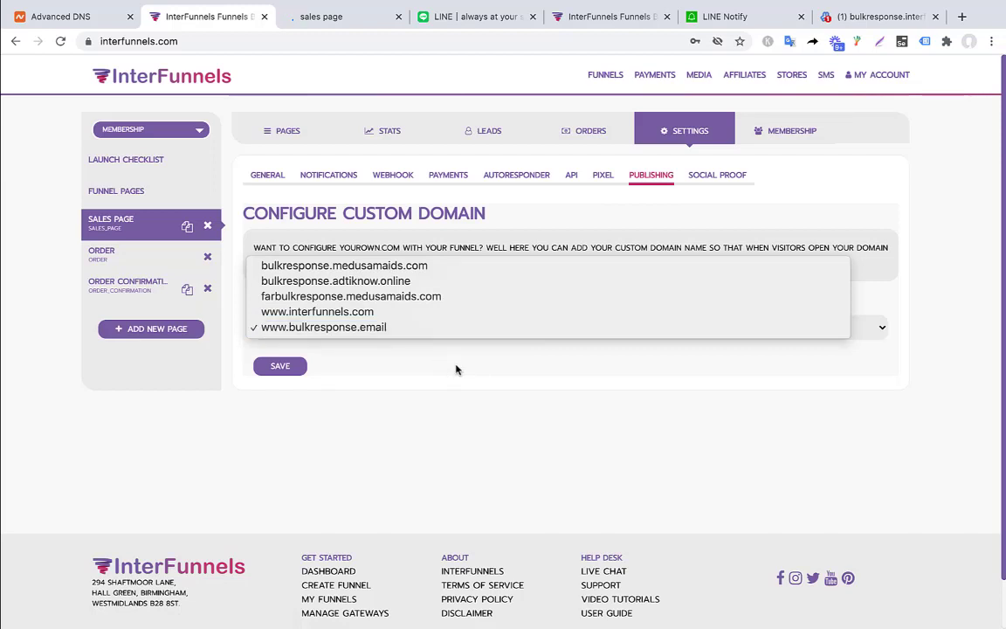
click(411, 335)
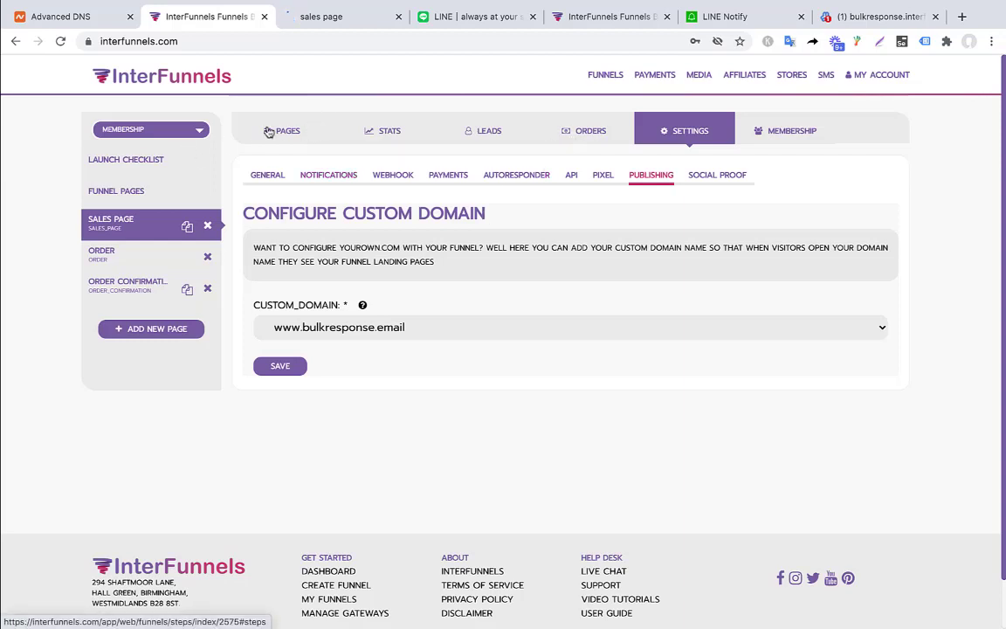
Step: Switch to Namecheap and add another CNAME host record with the host shop
click(78, 18)
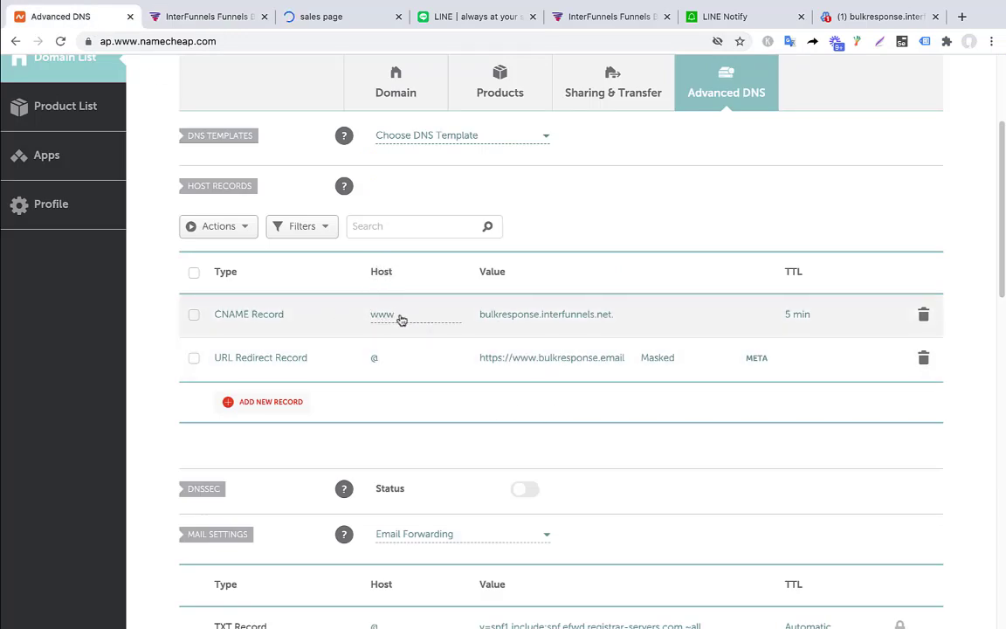
click(272, 404)
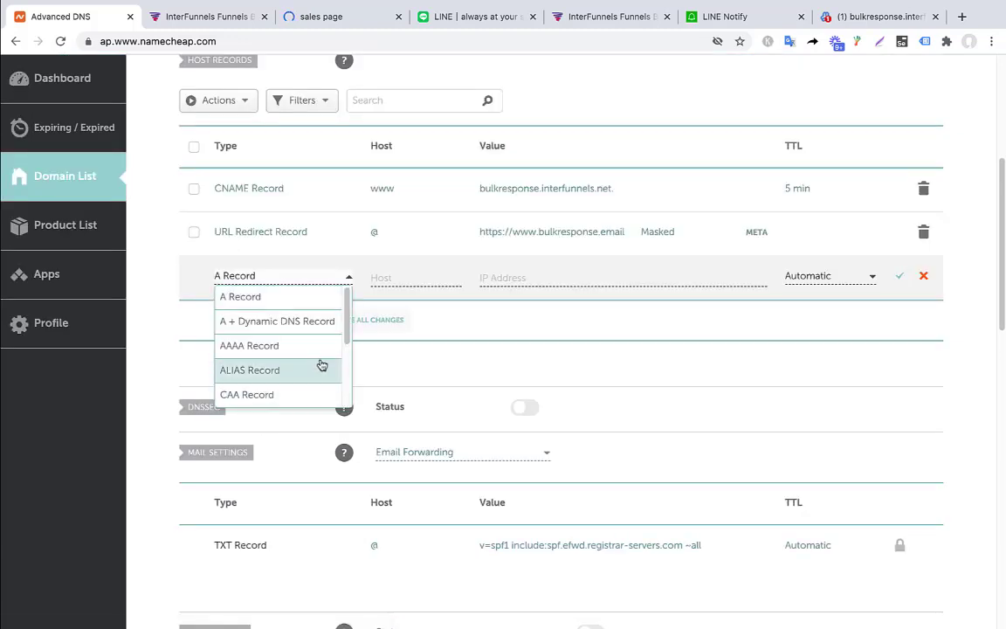
scroll(292, 354, down, 3)
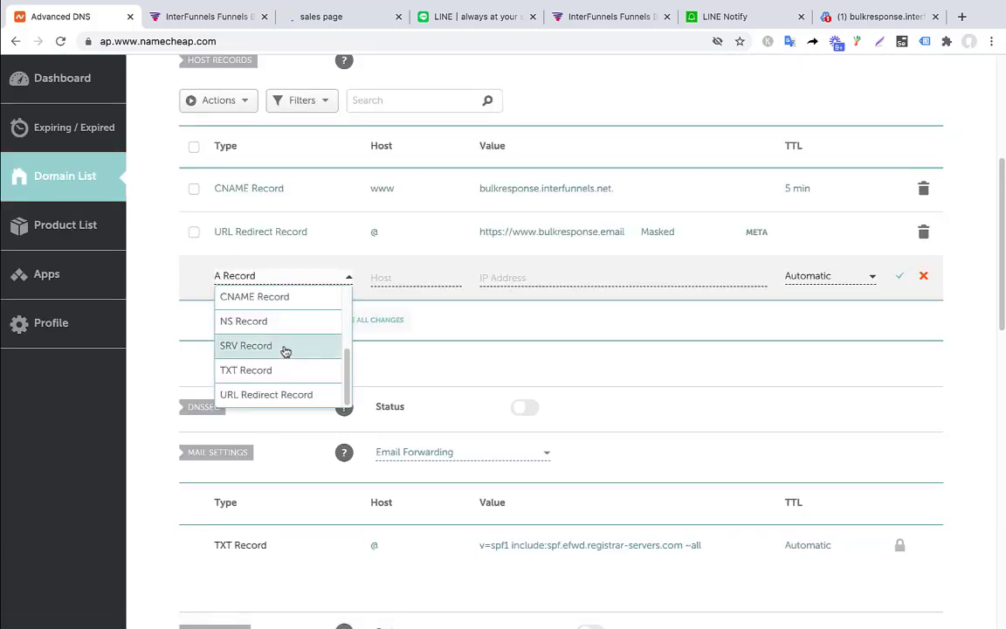
click(289, 296)
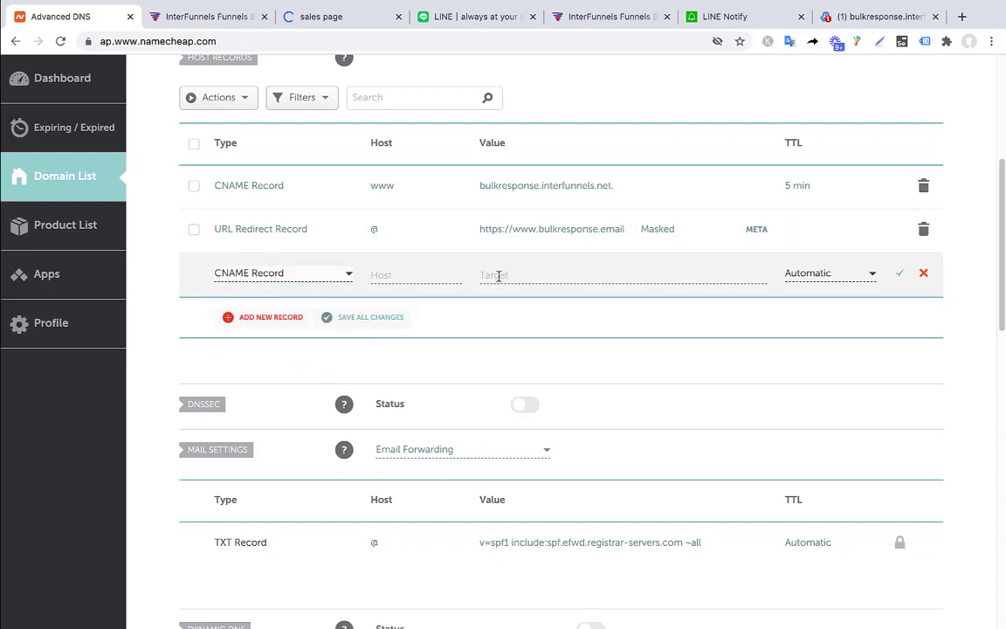
click(393, 279)
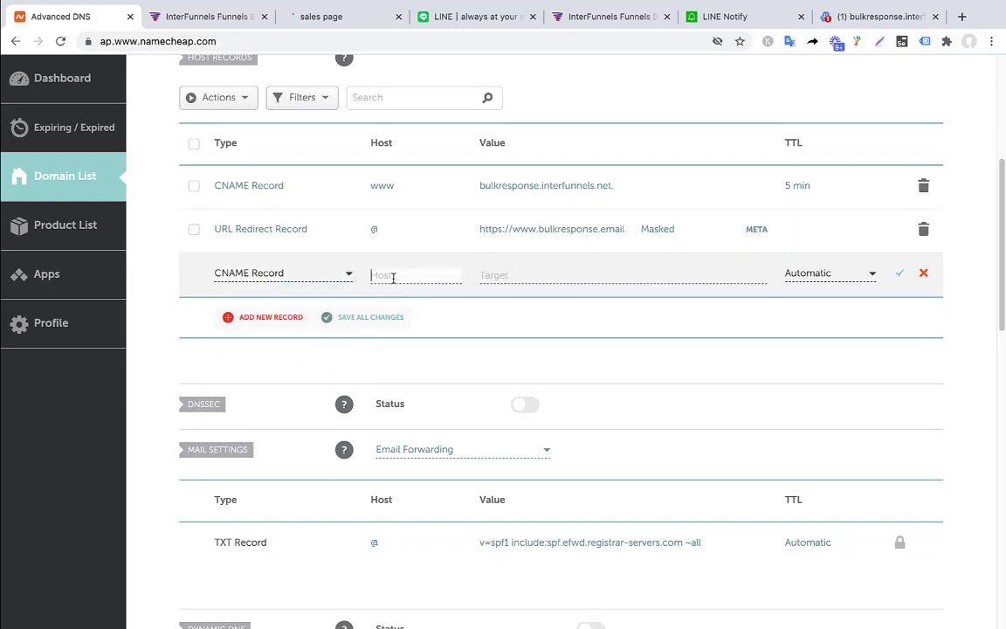
text(shop)
Step: Copy the www record's value bulkresponse.interfunnels.net. into the shop record's target and save the shop record
click(523, 274)
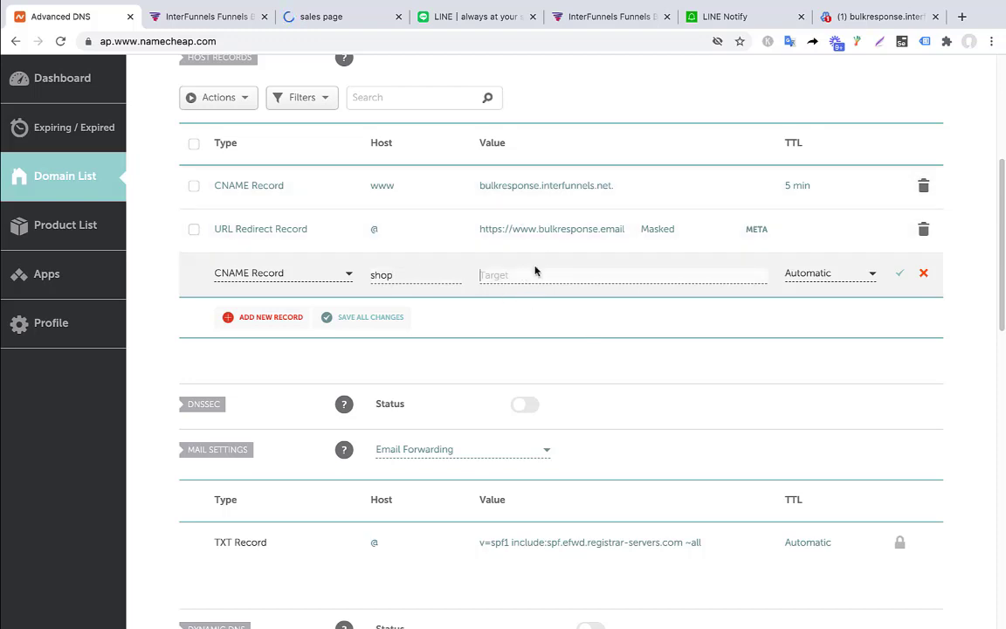
click(615, 188)
drag(615, 188, 381, 189)
key(ctrl+c)
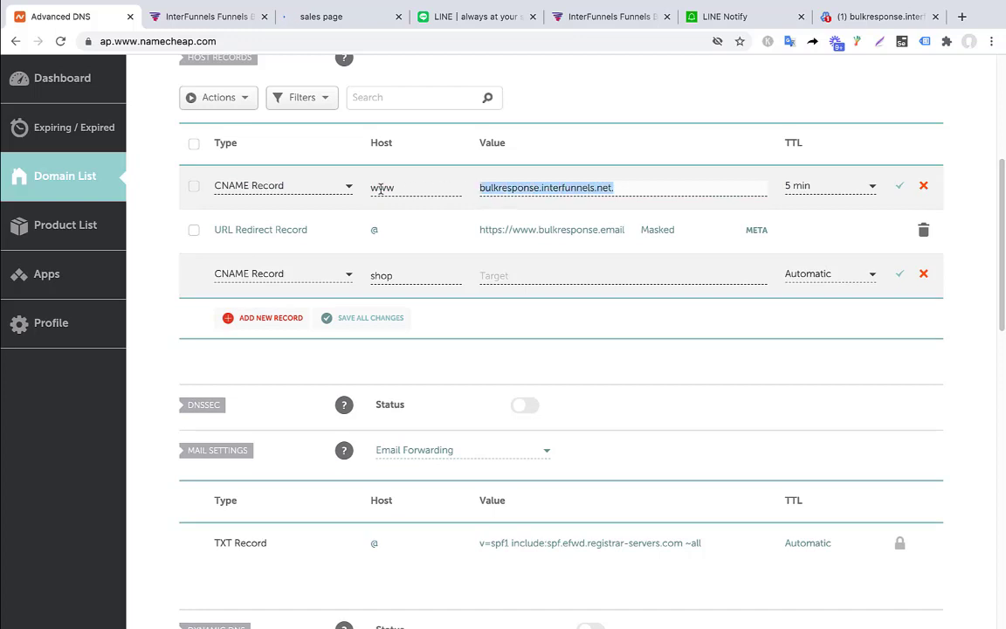
click(516, 277)
key(ctrl+v)
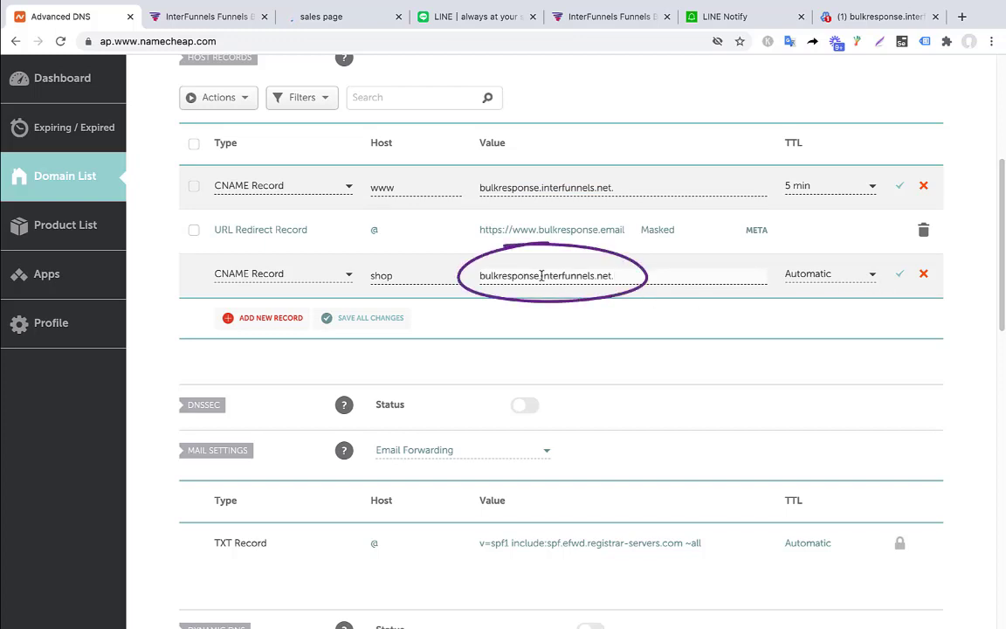
double_click(512, 277)
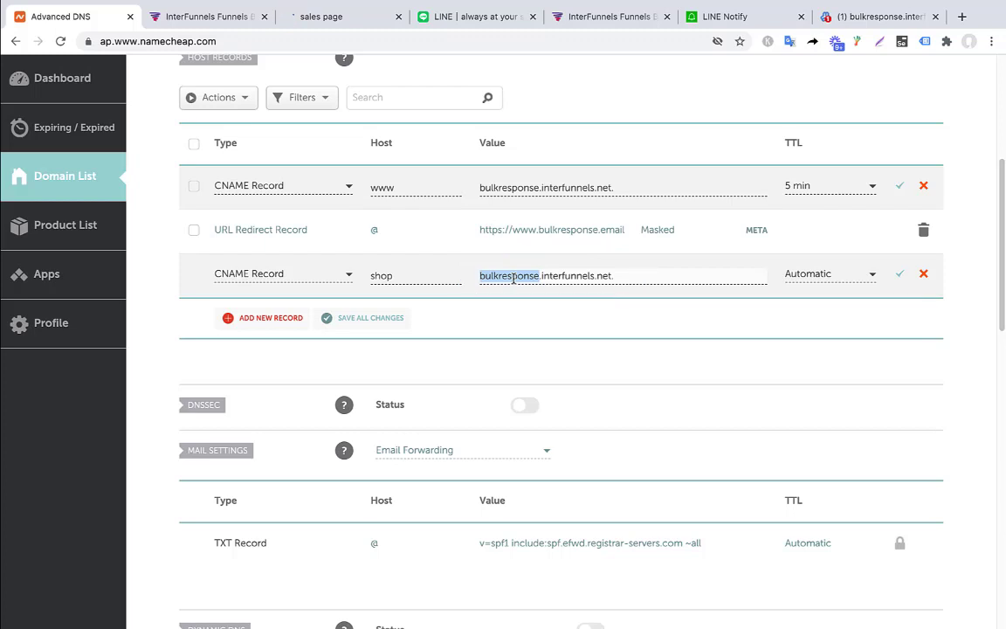
click(900, 278)
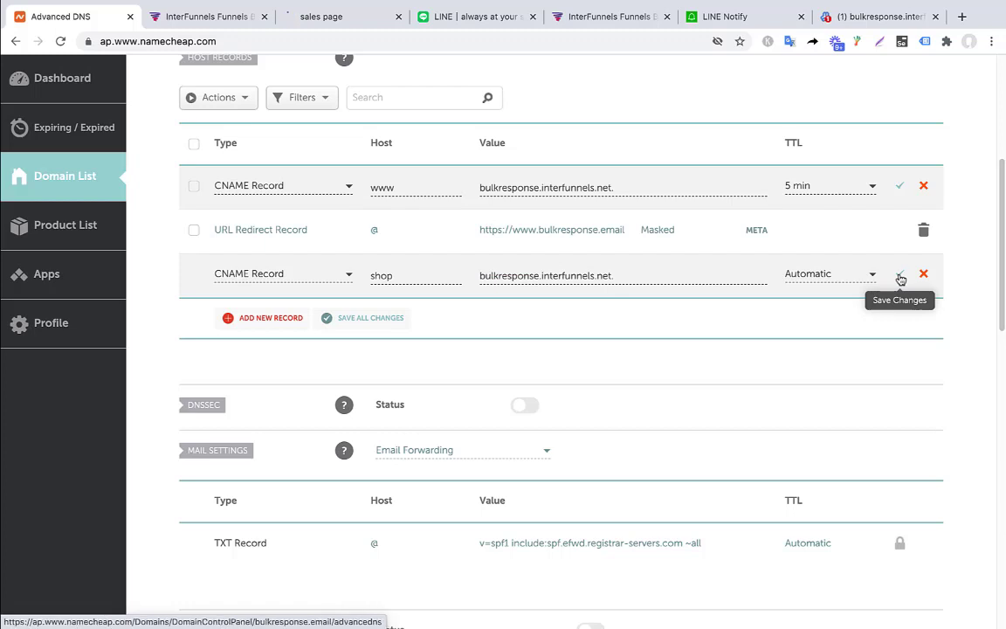
click(899, 276)
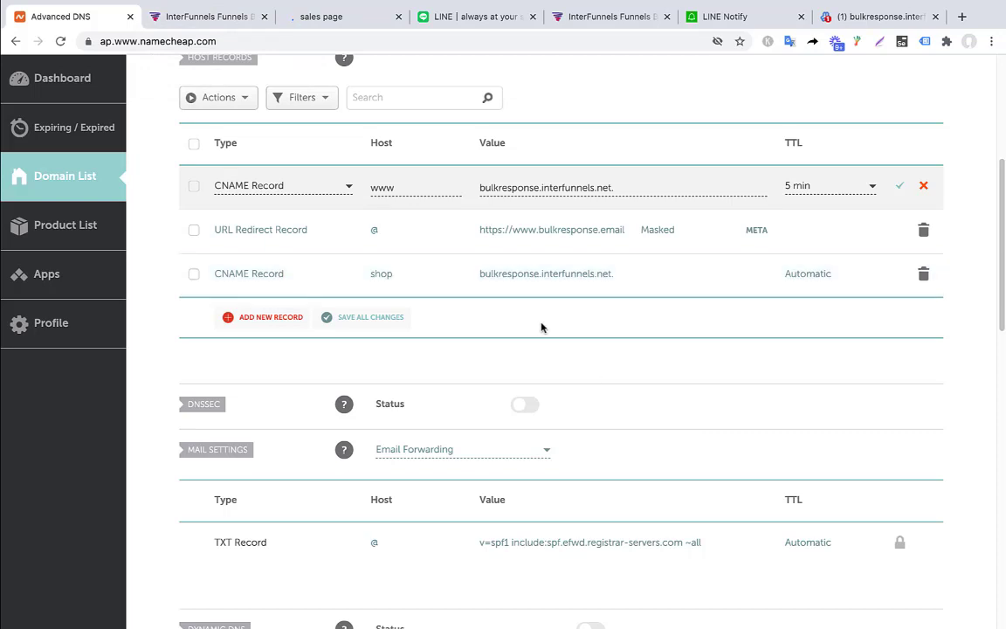
Step: Switch to InterFunnels and open the account settings
click(197, 18)
mouse_move(855, 84)
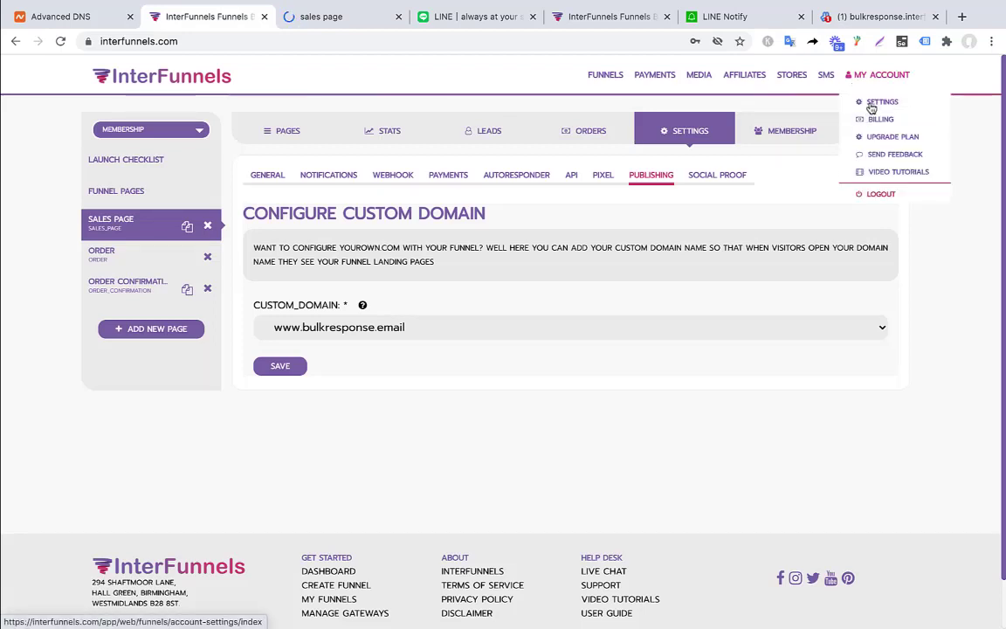
click(860, 101)
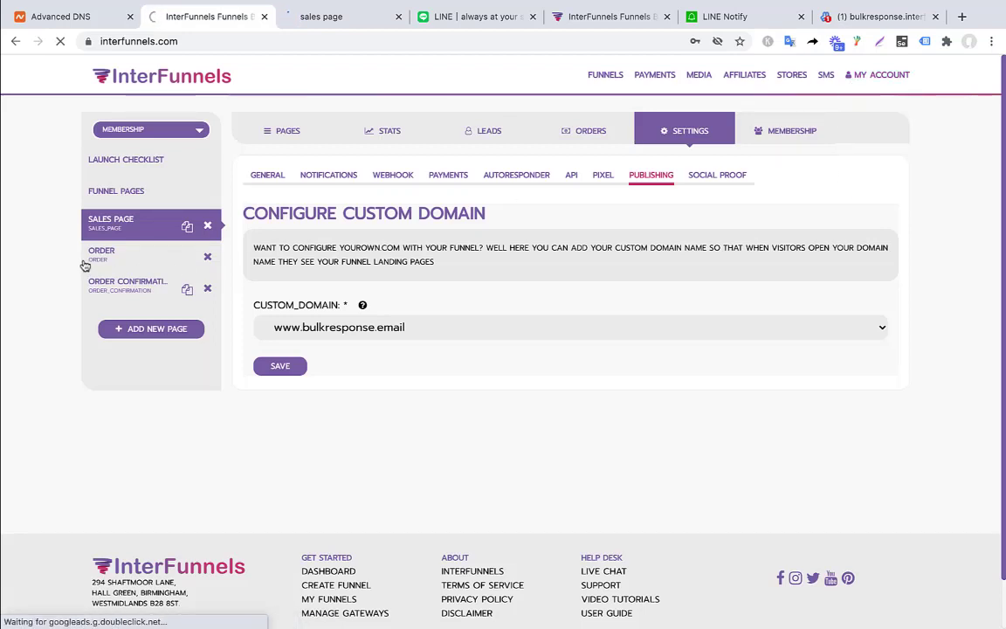